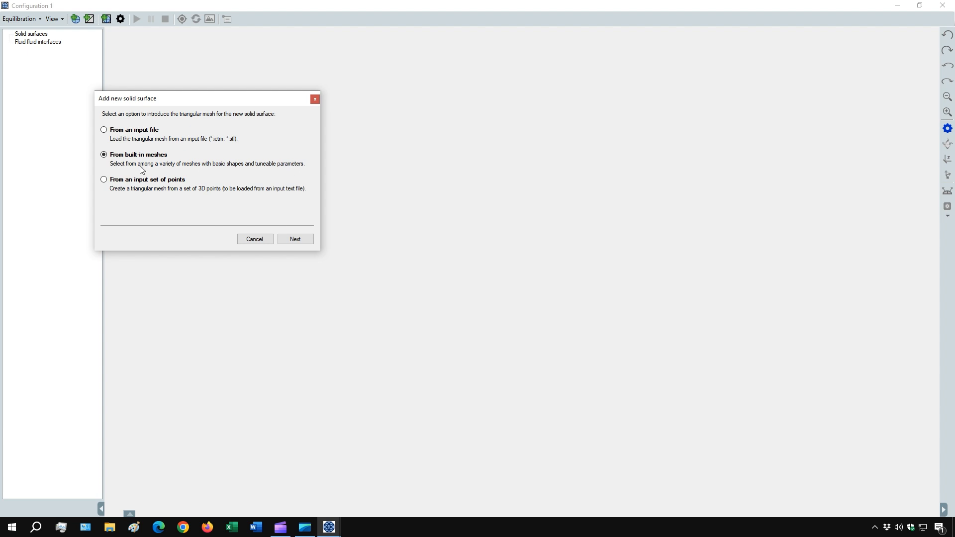
# - Browse the built-in meshes available for the new solid surface and examine their adjustable parameters
pyautogui.click(295, 239)
pyautogui.moveTo(213, 173); pyautogui.dragTo(214, 214)
pyautogui.click(119, 192)
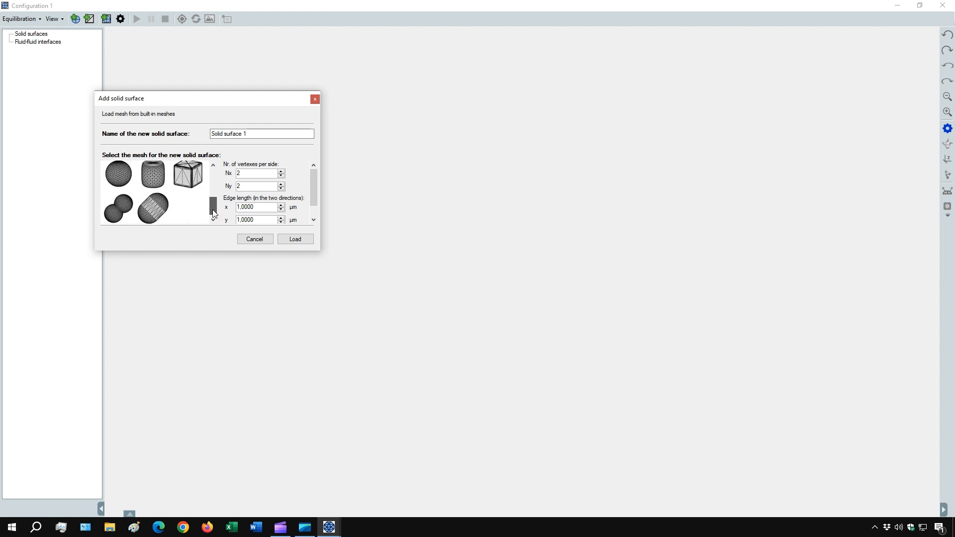
pyautogui.click(160, 207)
pyautogui.moveTo(313, 195)
pyautogui.mouseDown()
pyautogui.moveTo(311, 205)
pyautogui.moveTo(312, 192)
pyautogui.mouseUp()
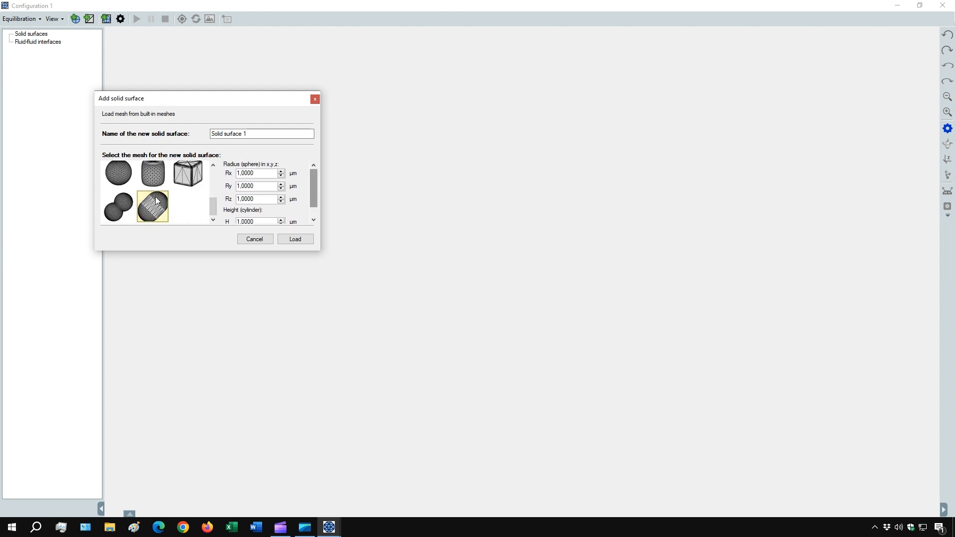
pyautogui.click(118, 172)
pyautogui.click(187, 175)
pyautogui.moveTo(213, 208); pyautogui.dragTo(214, 183)
# - Load the built-in polyhedral box mesh as a solid surface, with its z edge length set to 4 µm
pyautogui.click(130, 189)
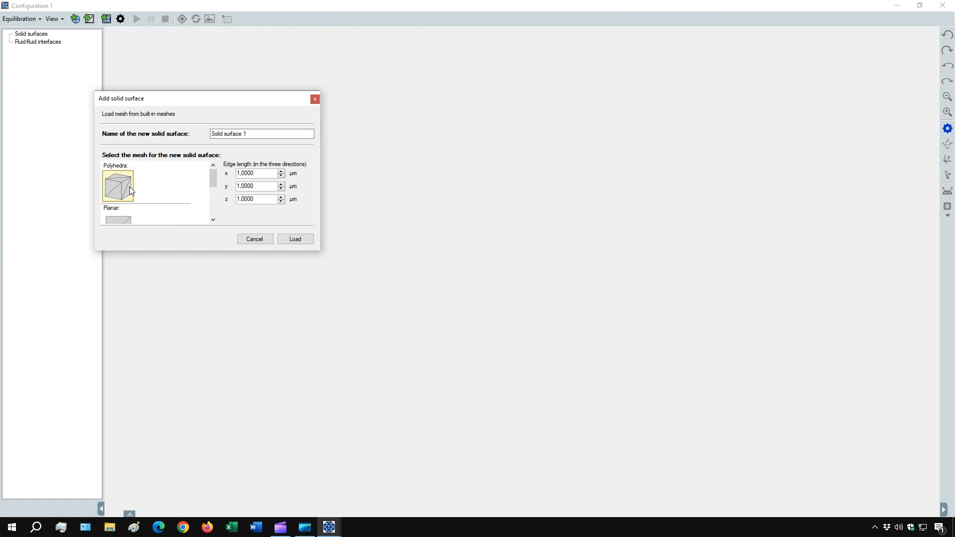
pyautogui.click(282, 197)
pyautogui.click(281, 197)
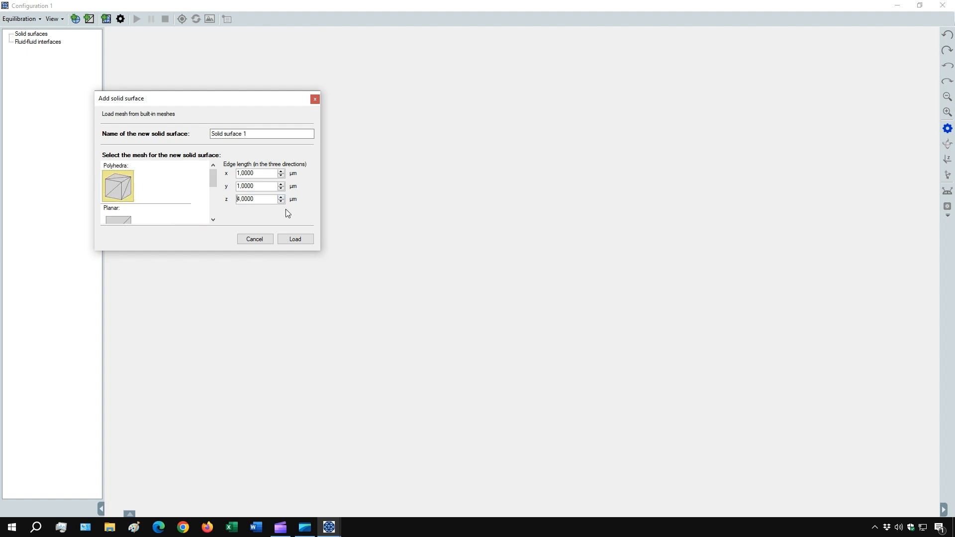
pyautogui.click(296, 240)
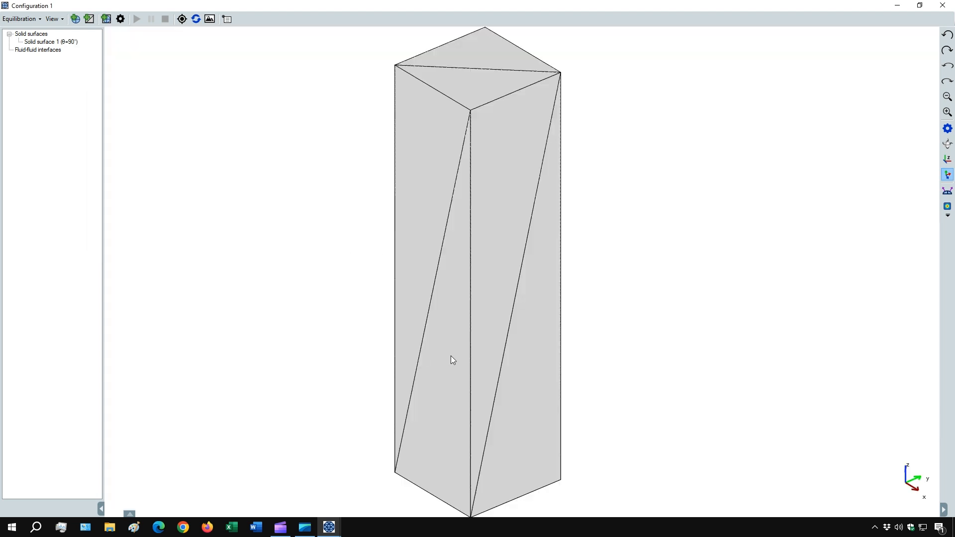
pyautogui.moveTo(451, 356); pyautogui.dragTo(563, 355)
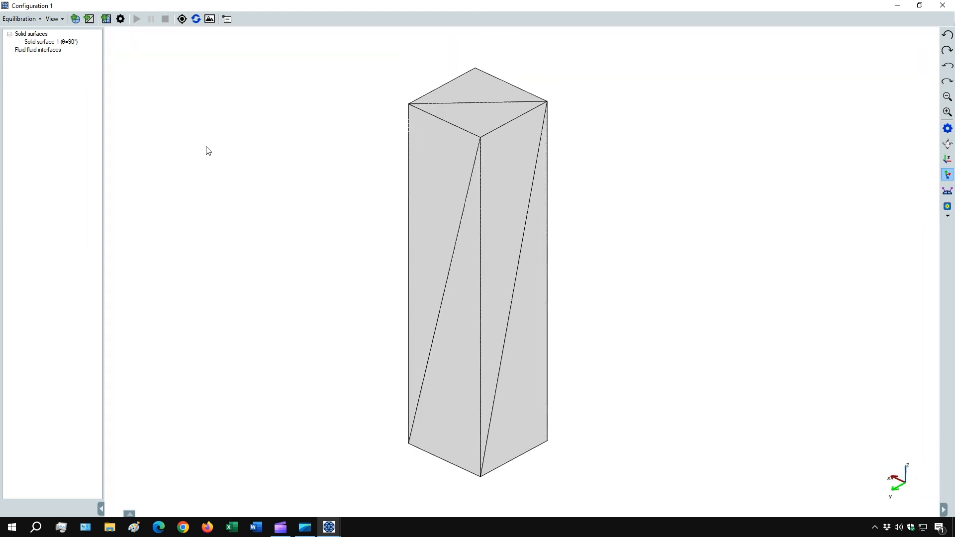
# - Add a fluid-fluid interface from the built-in circular meniscus mesh, enlarging its radius so it extends well beyond the box
pyautogui.click(75, 19)
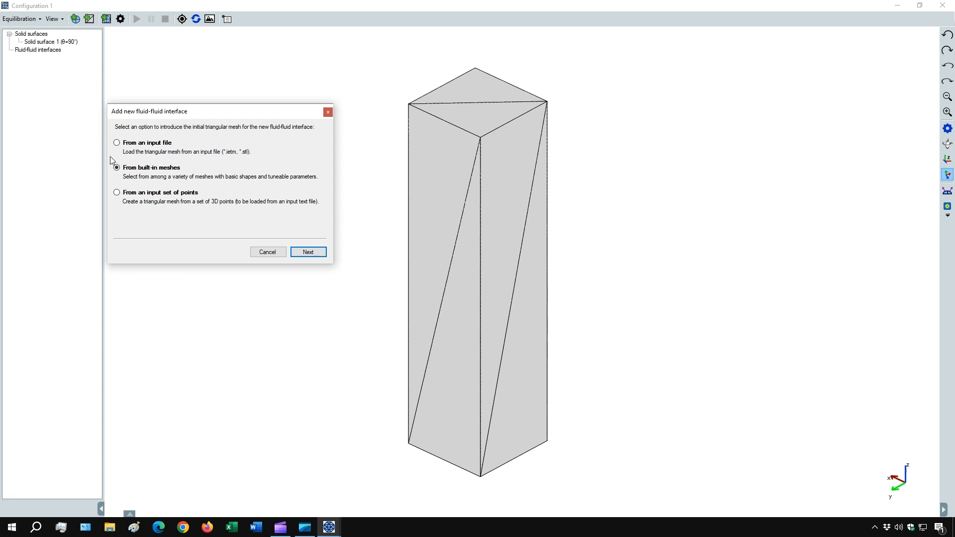
pyautogui.click(307, 253)
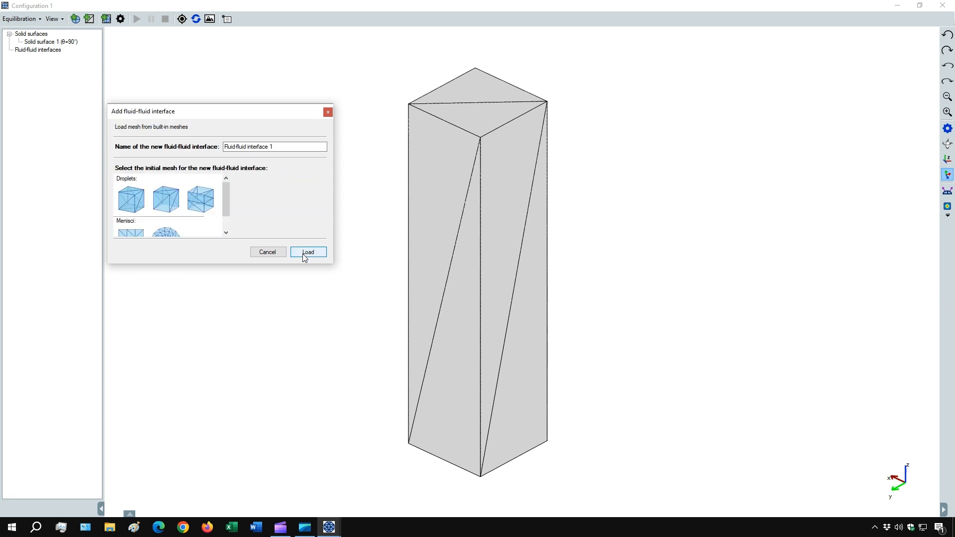
pyautogui.click(202, 198)
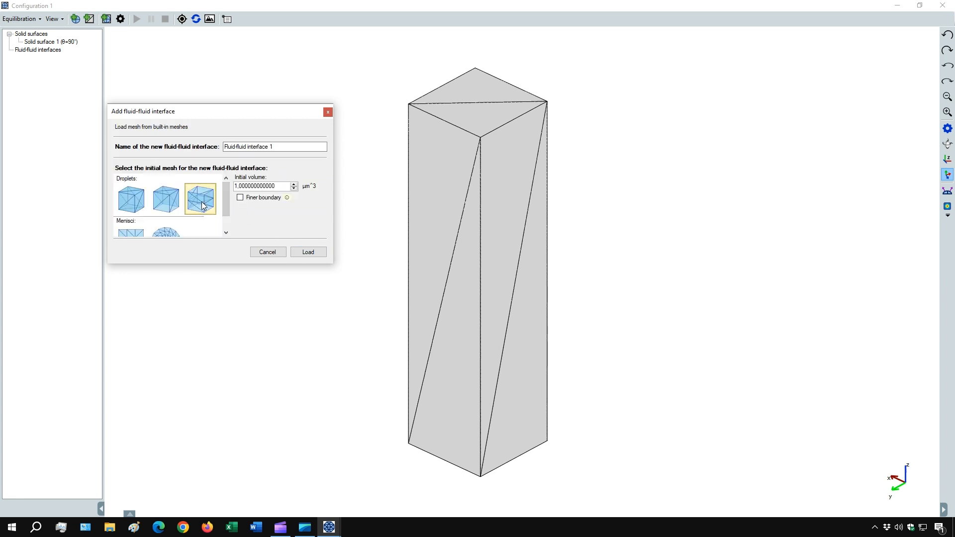
pyautogui.click(165, 199)
pyautogui.click(132, 200)
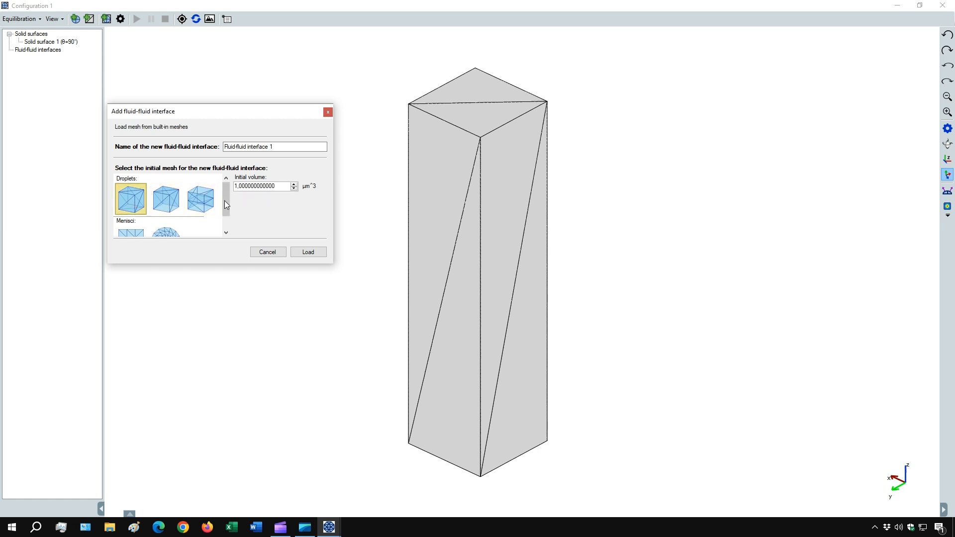
pyautogui.moveTo(225, 201); pyautogui.dragTo(225, 213)
pyautogui.click(125, 222)
pyautogui.click(160, 227)
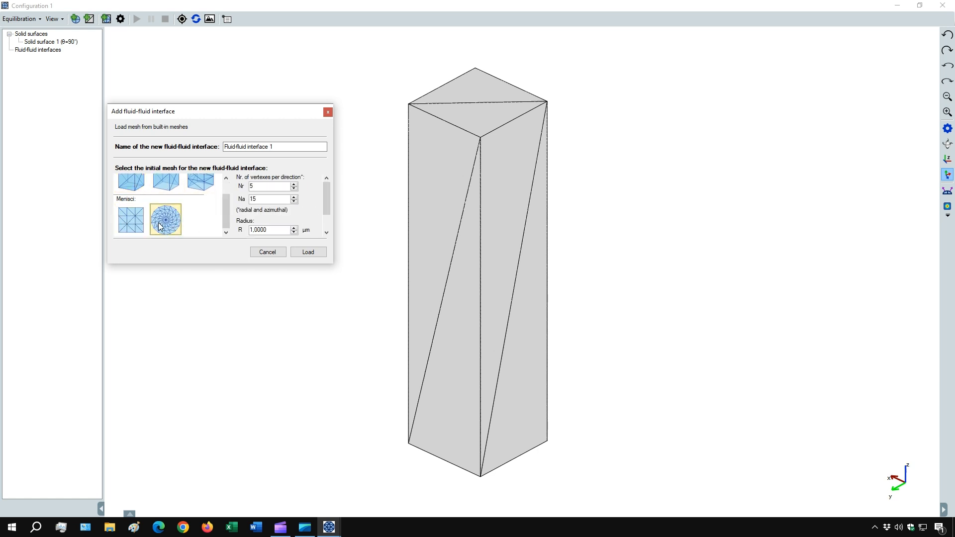
pyautogui.moveTo(328, 202); pyautogui.dragTo(329, 208)
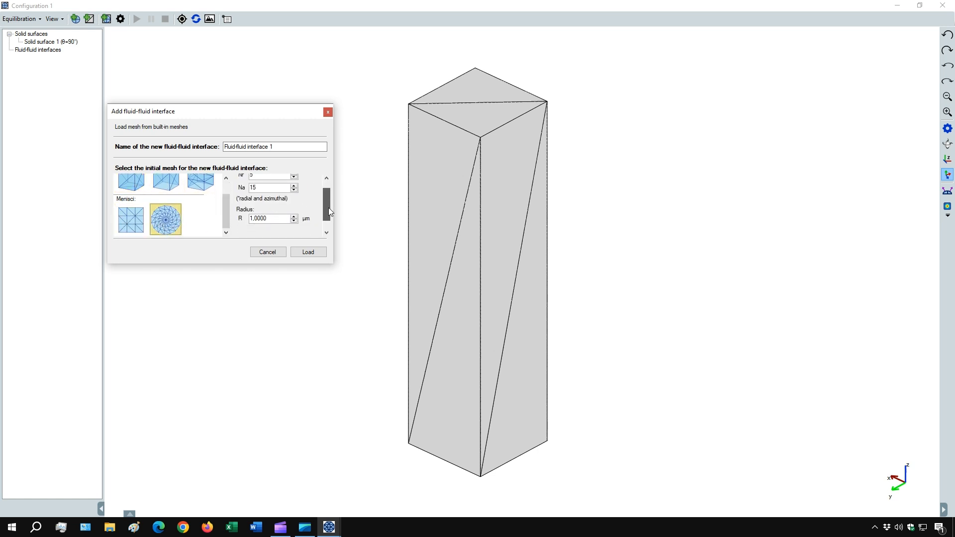
pyautogui.click(294, 216)
pyautogui.click(308, 252)
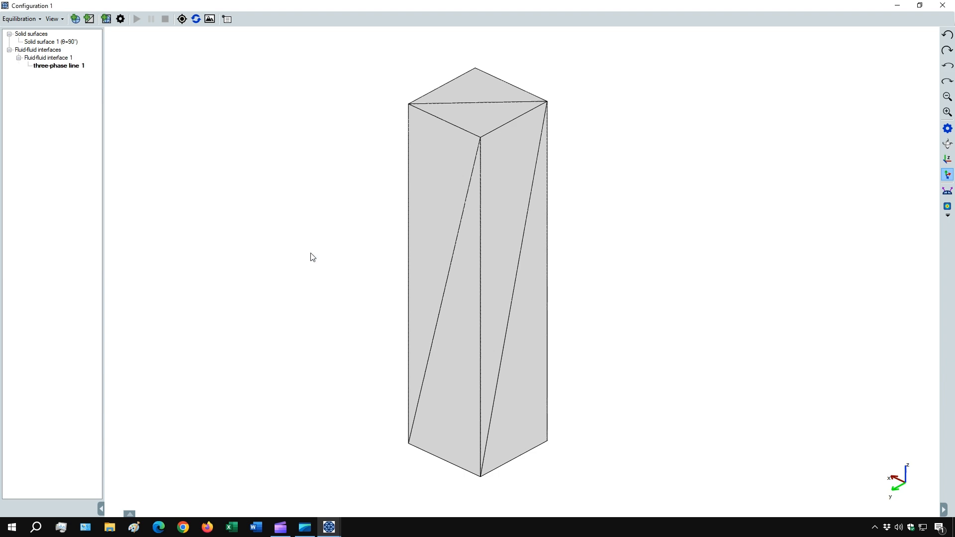
# - Check the coordinates of mesh vertexes at the base and upper end of the box
pyautogui.moveTo(378, 383); pyautogui.dragTo(428, 349)
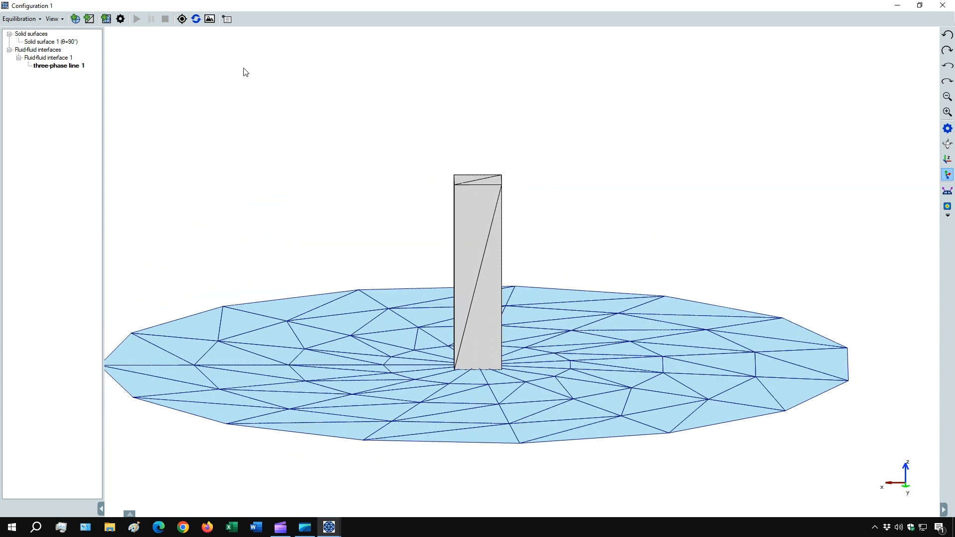
pyautogui.click(227, 19)
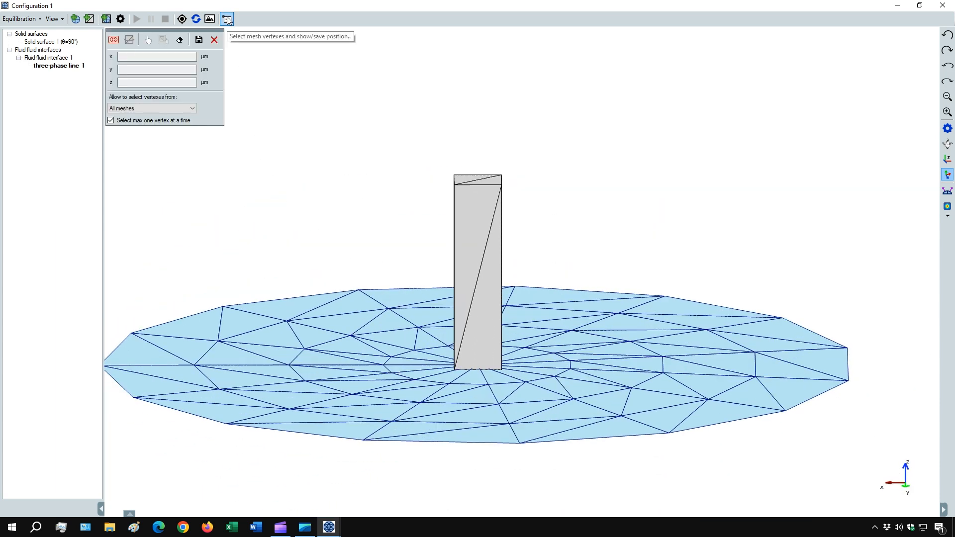
pyautogui.click(150, 40)
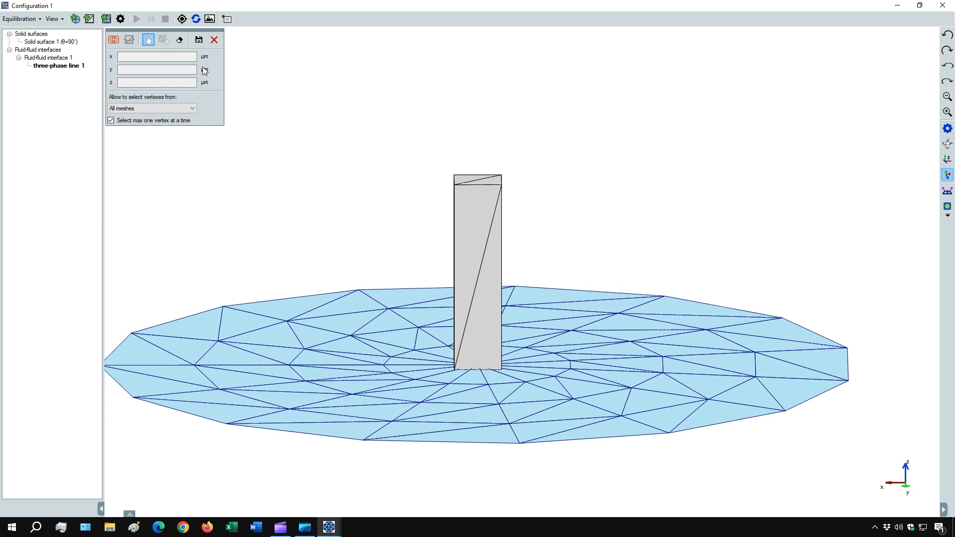
pyautogui.click(449, 384)
pyautogui.click(455, 186)
pyautogui.click(215, 40)
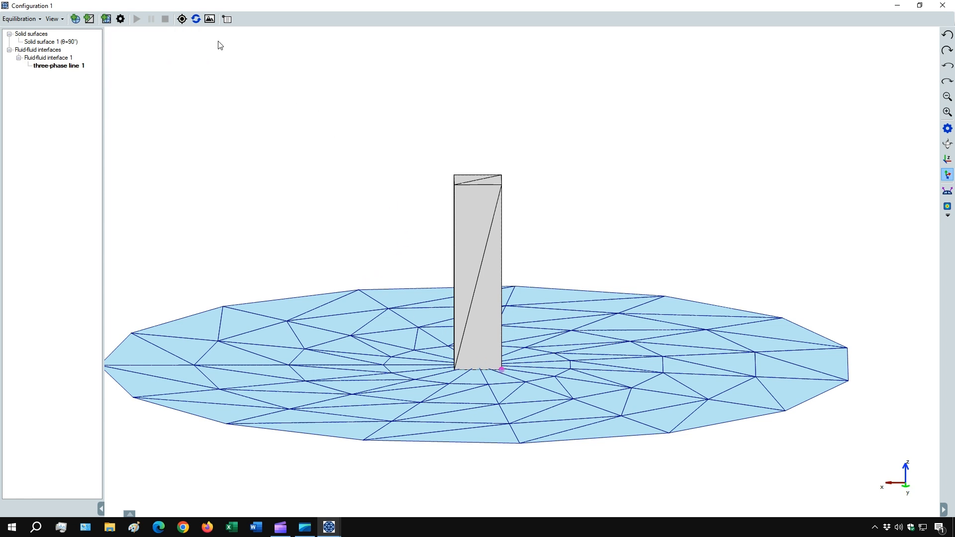
# - Translate the fluid-fluid interface mesh upward along z to the middle of the box's height
pyautogui.rightClick(59, 61)
pyautogui.moveTo(72, 69)
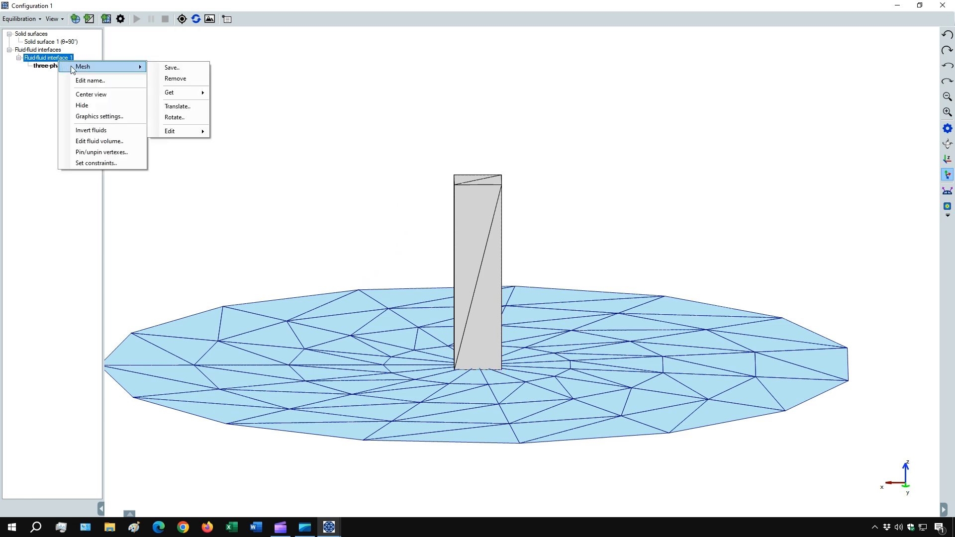
pyautogui.click(178, 106)
pyautogui.click(206, 176)
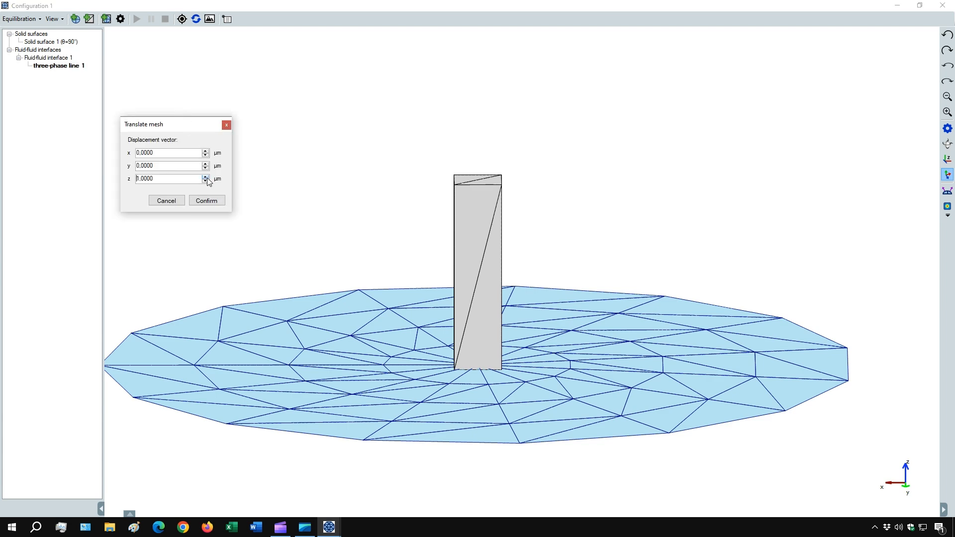
pyautogui.click(215, 200)
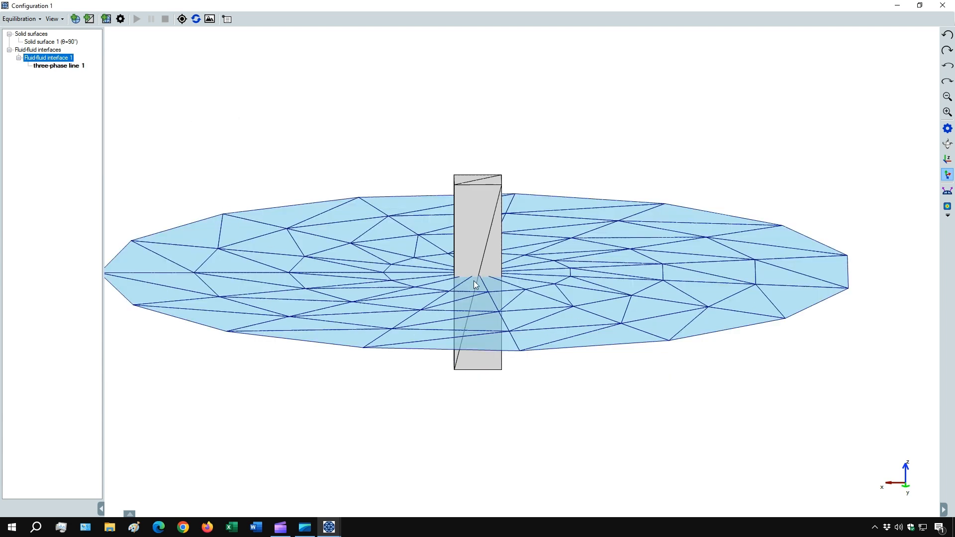
# - Remove the central ring of triangles from the fluid-fluid interface mesh to open a hole around the box
pyautogui.moveTo(464, 272); pyautogui.dragTo(461, 310)
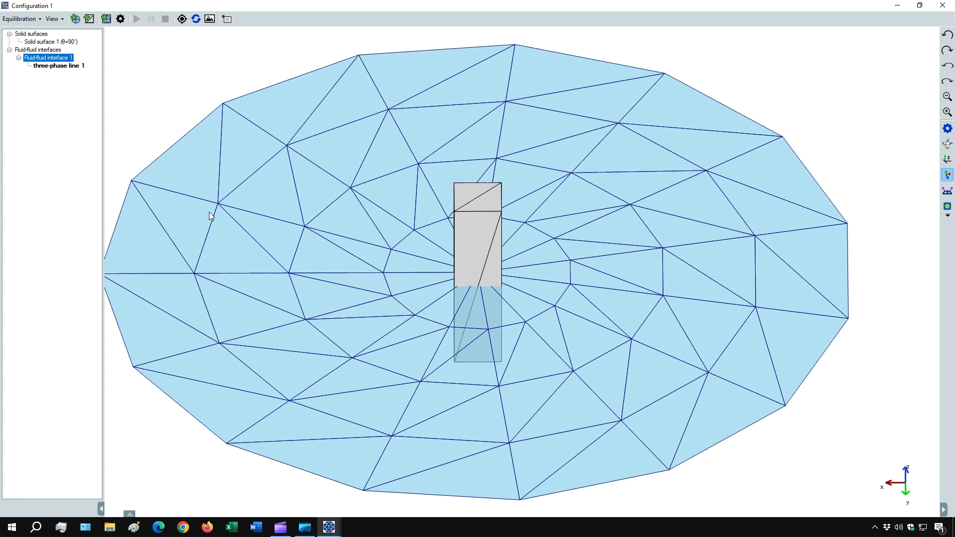
pyautogui.rightClick(27, 57)
pyautogui.moveTo(75, 67)
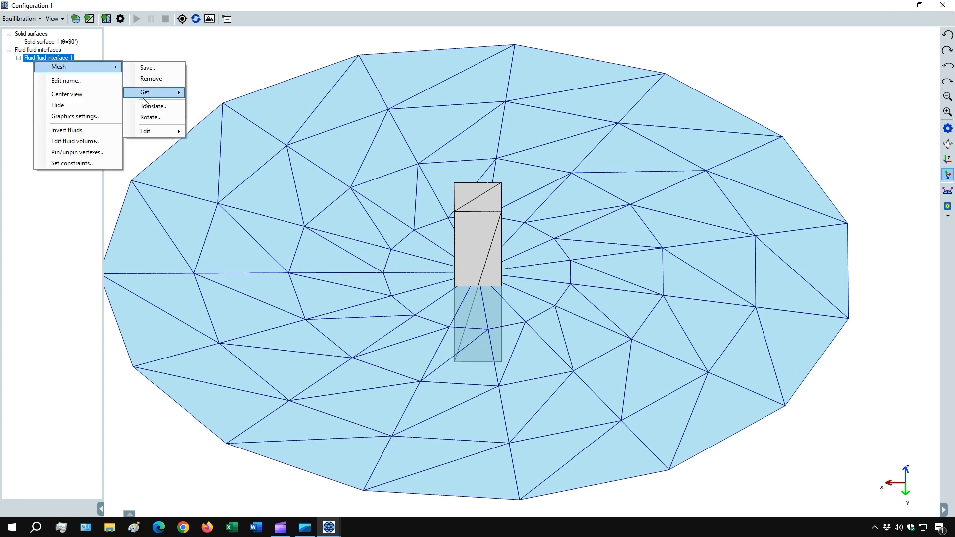
pyautogui.moveTo(162, 137)
pyautogui.click(208, 143)
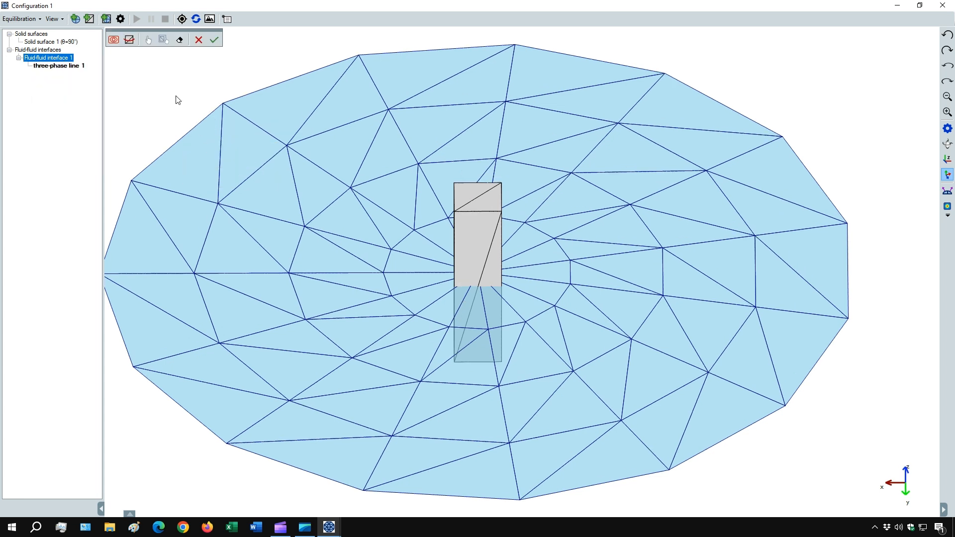
pyautogui.click(148, 40)
pyautogui.click(275, 113)
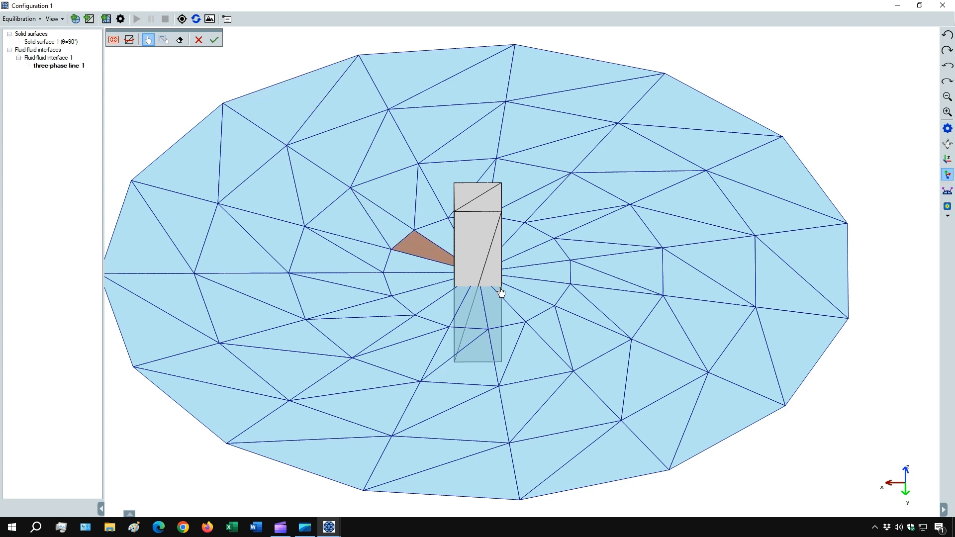
pyautogui.doubleClick(525, 305)
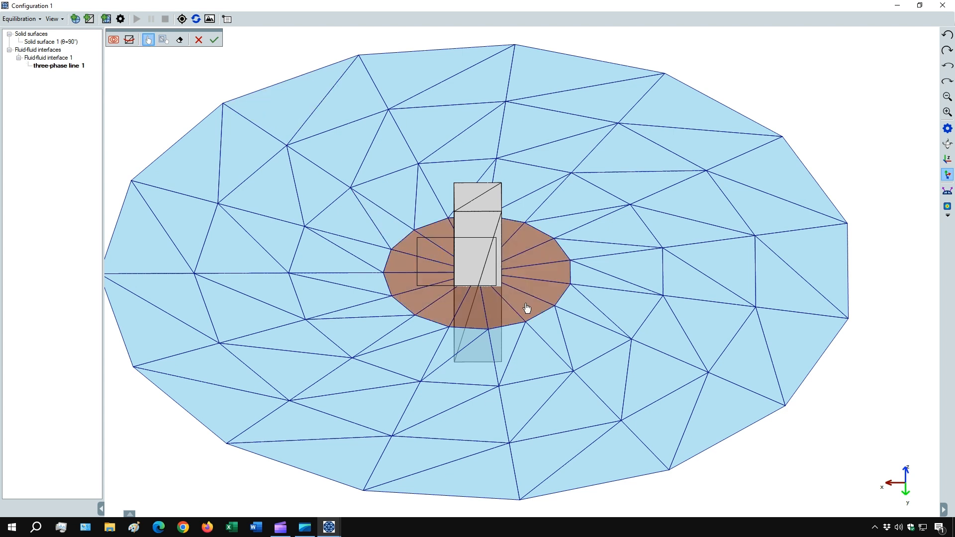
pyautogui.click(214, 40)
pyautogui.moveTo(322, 281)
pyautogui.mouseDown()
pyautogui.moveTo(332, 278)
pyautogui.moveTo(324, 273)
pyautogui.mouseUp()
pyautogui.scroll(-2, 332, 280)
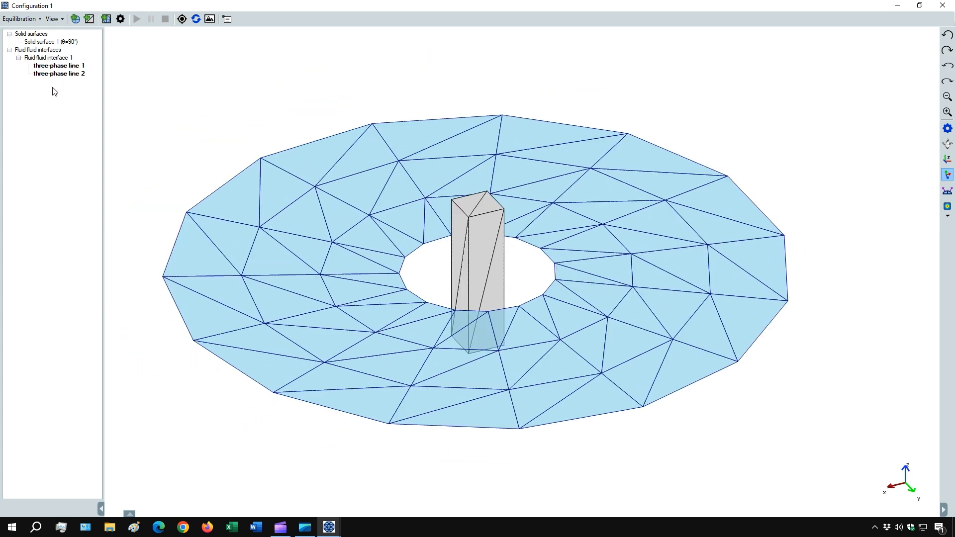
# - Draw three-phase line 1 with its own graphics settings instead of those of the mesh internal edges
pyautogui.rightClick(50, 67)
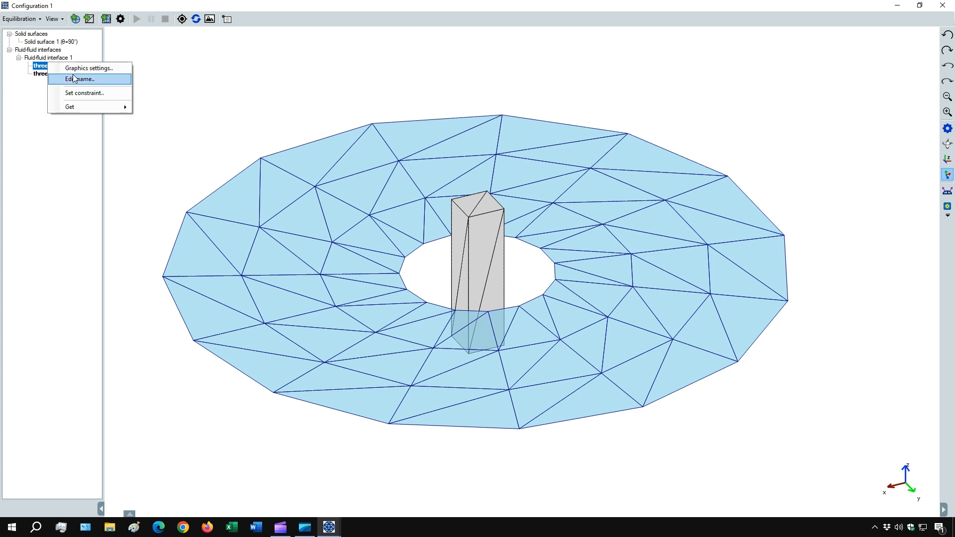
pyautogui.click(73, 70)
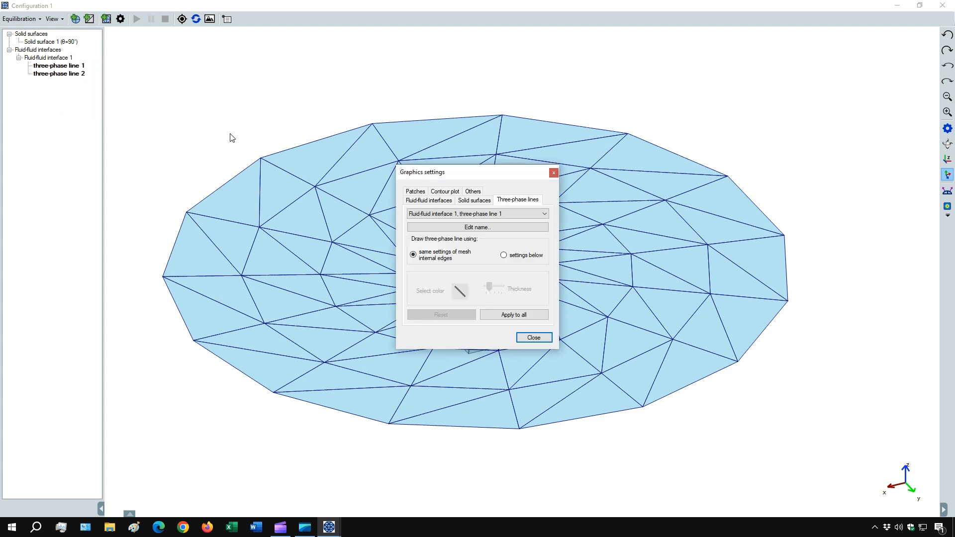
pyautogui.click(512, 257)
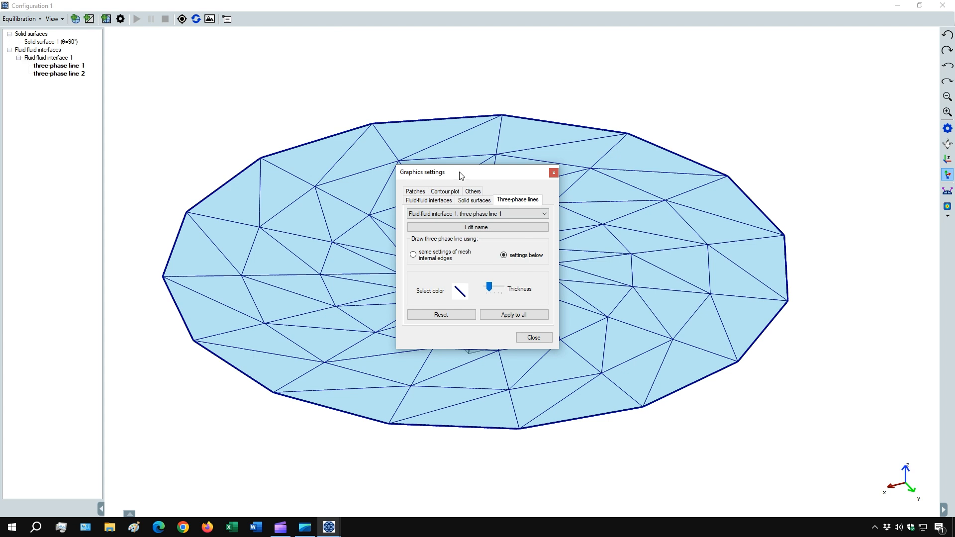
pyautogui.moveTo(461, 175); pyautogui.dragTo(419, 176)
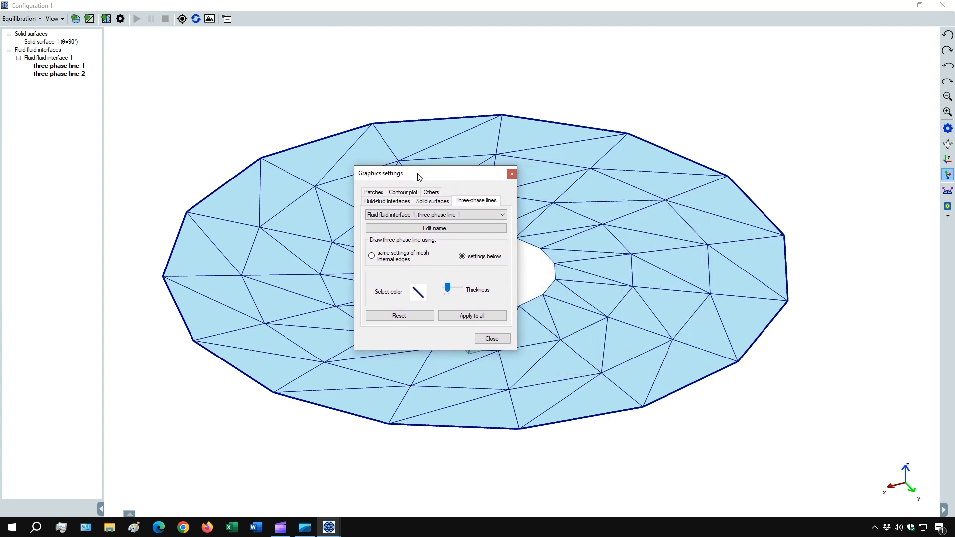
# - Rename three-phase line 1 as "three-phase line external"
pyautogui.click(423, 227)
pyautogui.click(105, 53)
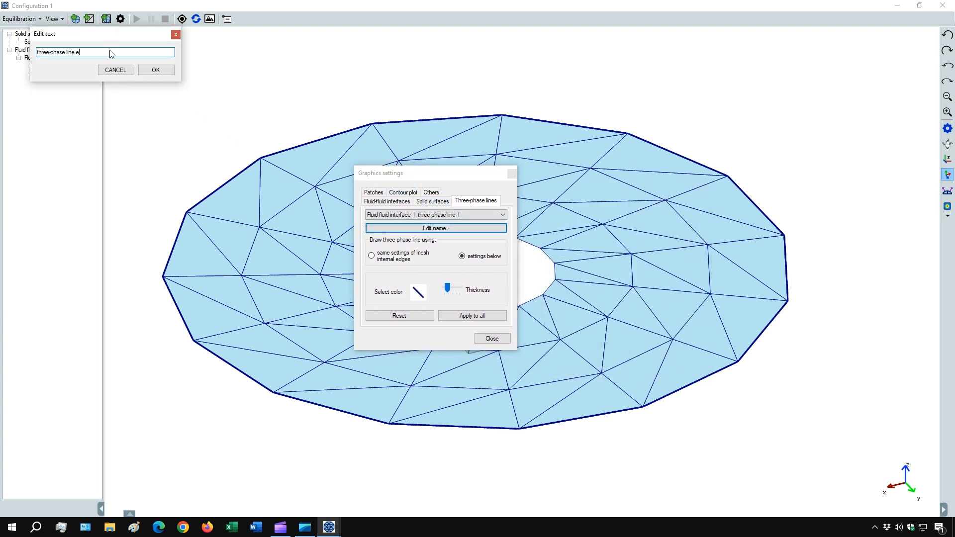
pyautogui.write('external')
pyautogui.click(156, 69)
# - Rename three-phase line 2 as "three-phase line internal" and close the graphics settings
pyautogui.click(429, 215)
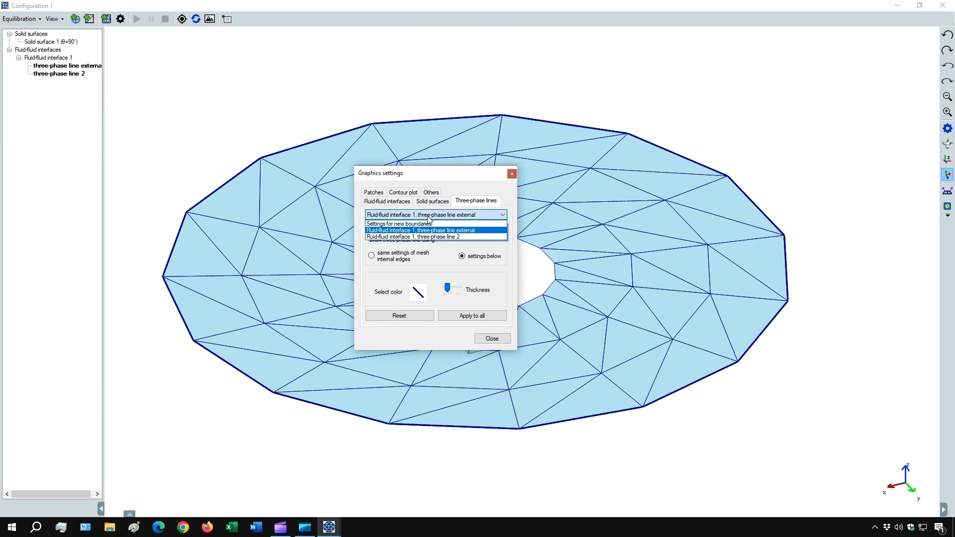
pyautogui.click(426, 236)
pyautogui.click(429, 228)
pyautogui.click(143, 67)
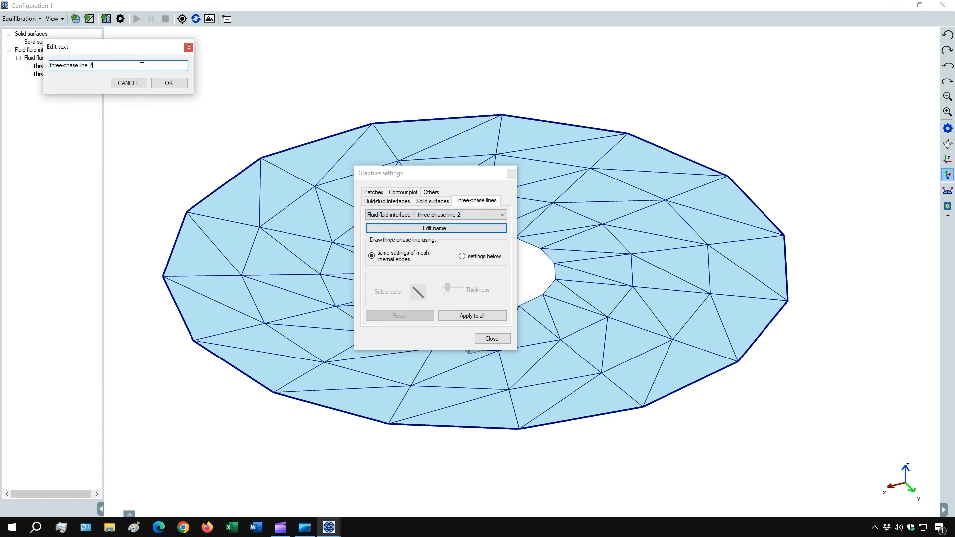
pyautogui.press('BackSpace')
pyautogui.write('internal')
pyautogui.click(168, 82)
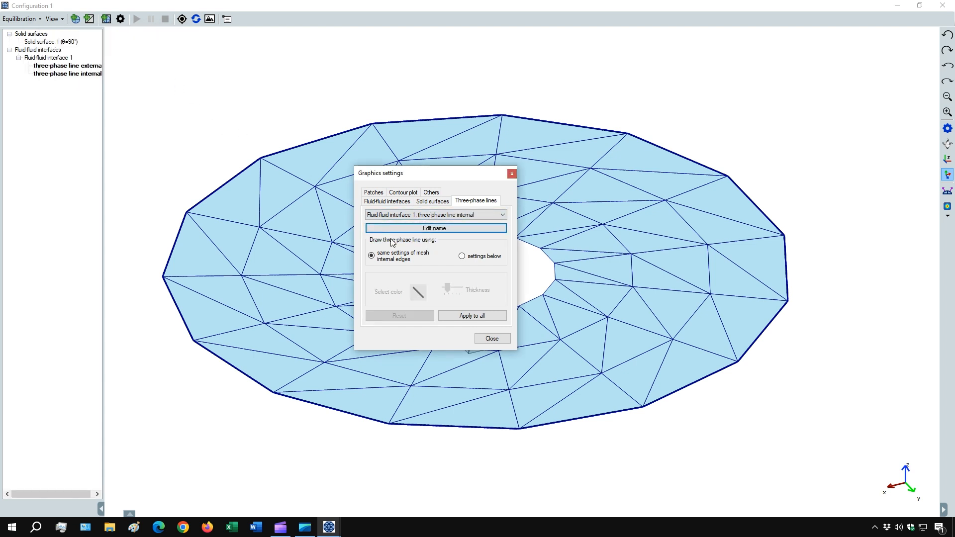
pyautogui.click(492, 338)
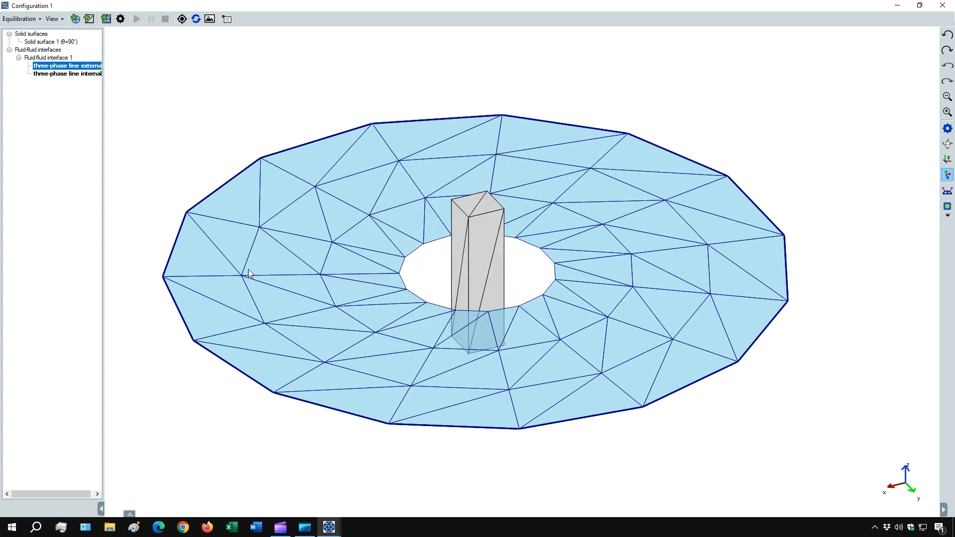
# - Constrain the external three-phase line to displace only in the z direction, keeping a contact angle of 90 degrees
pyautogui.rightClick(72, 69)
pyautogui.click(104, 97)
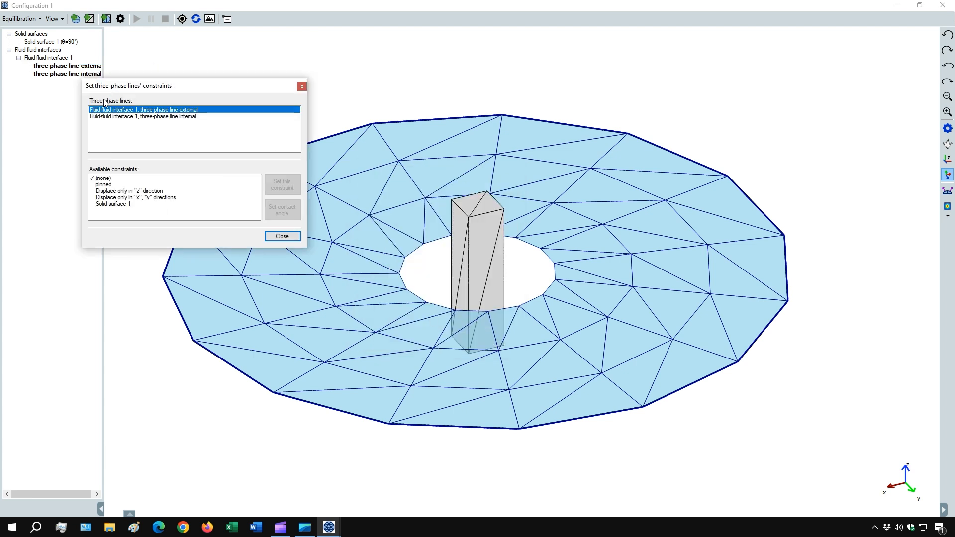
pyautogui.click(135, 191)
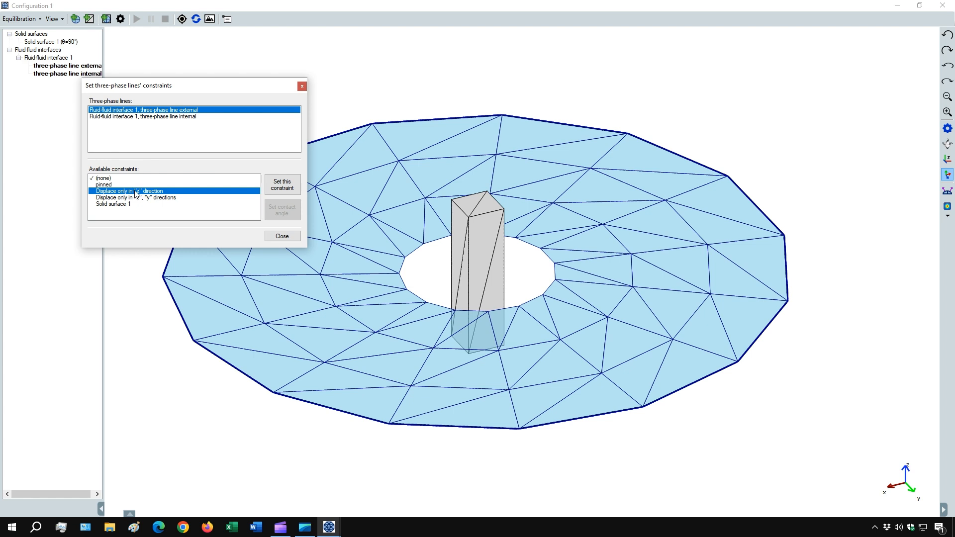
pyautogui.click(280, 190)
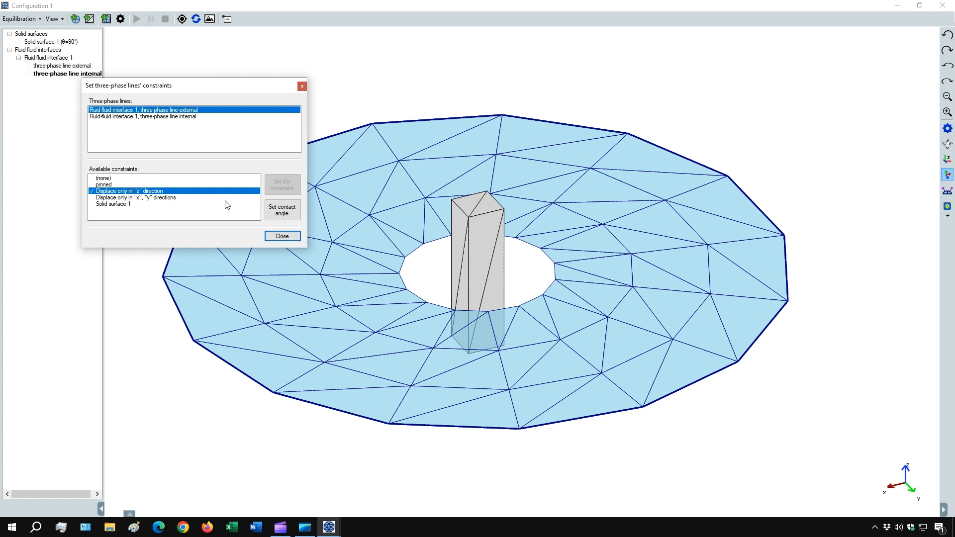
pyautogui.click(282, 210)
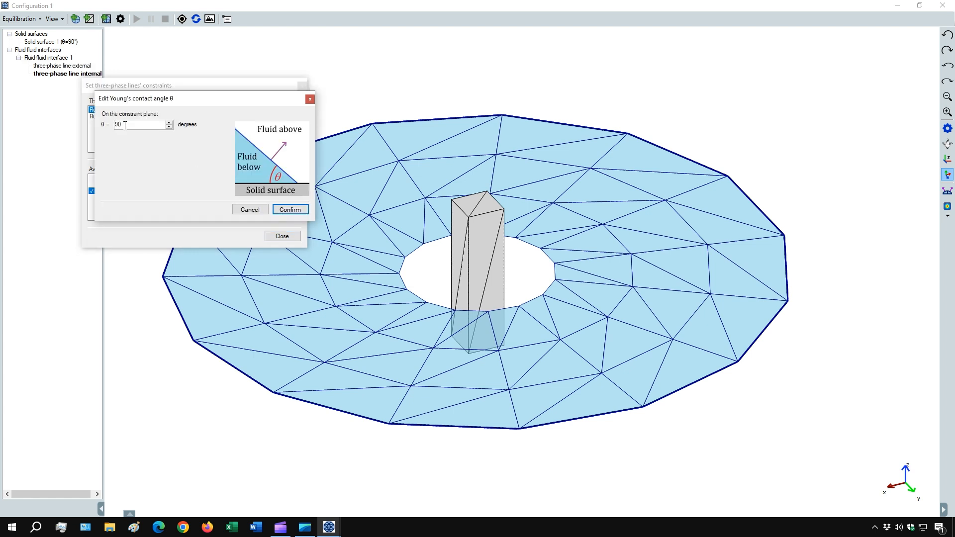
pyautogui.click(286, 209)
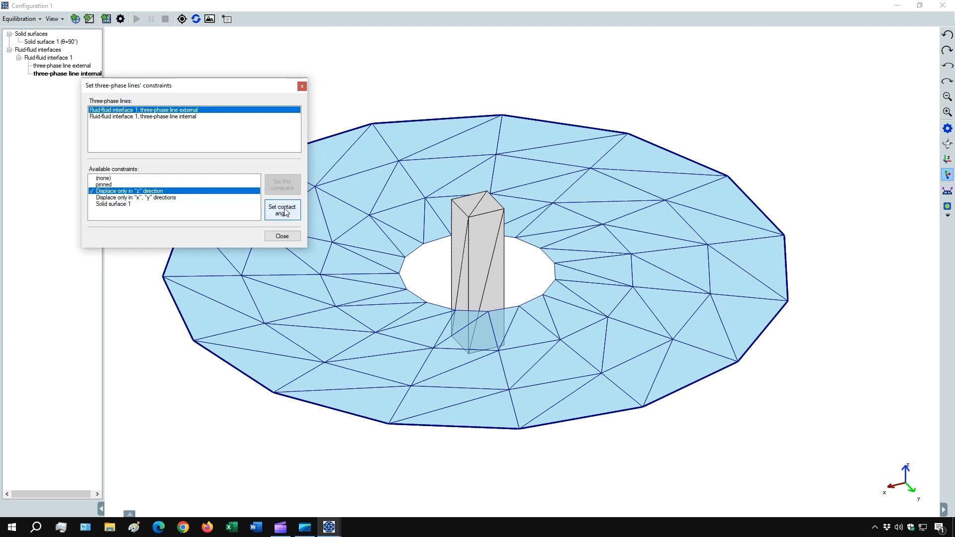
# - Constrain the internal three-phase line to Solid surface 1 with a contact angle of 60 degrees on the bare surface
pyautogui.click(150, 117)
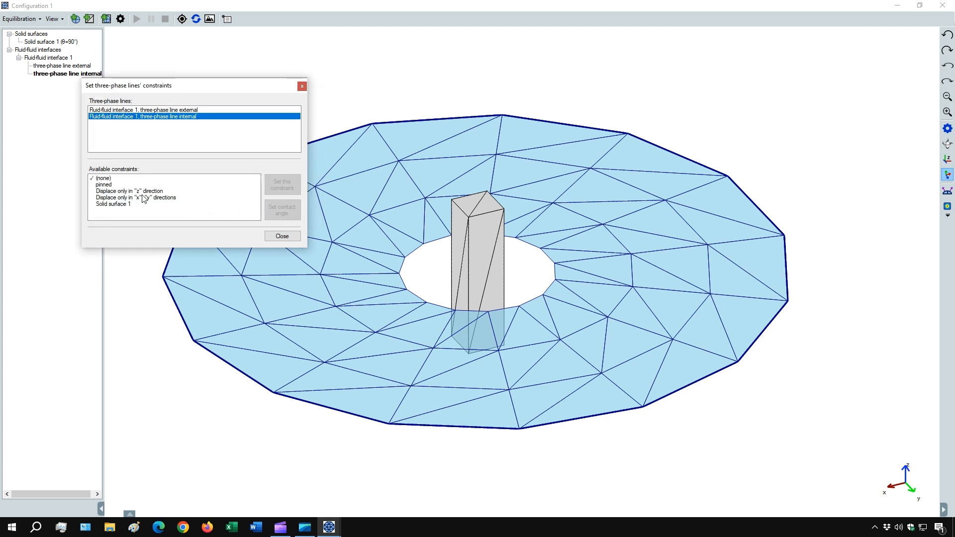
pyautogui.click(125, 204)
pyautogui.click(285, 185)
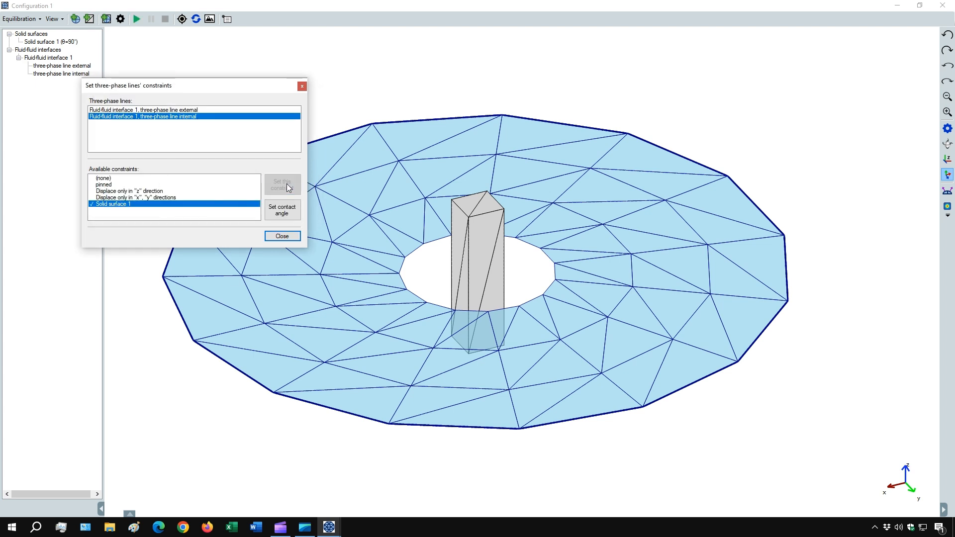
pyautogui.click(283, 211)
pyautogui.moveTo(153, 156); pyautogui.dragTo(123, 163)
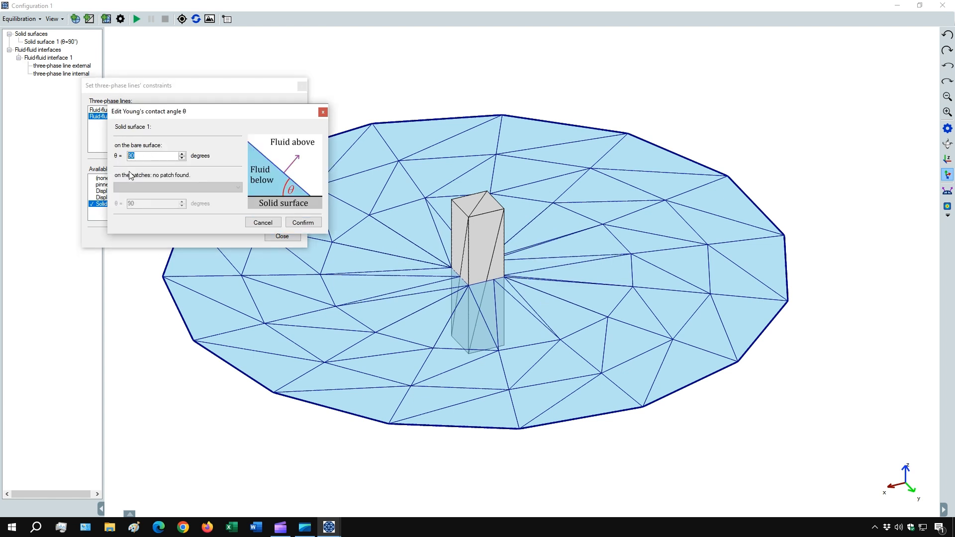
pyautogui.write('60')
pyautogui.click(303, 223)
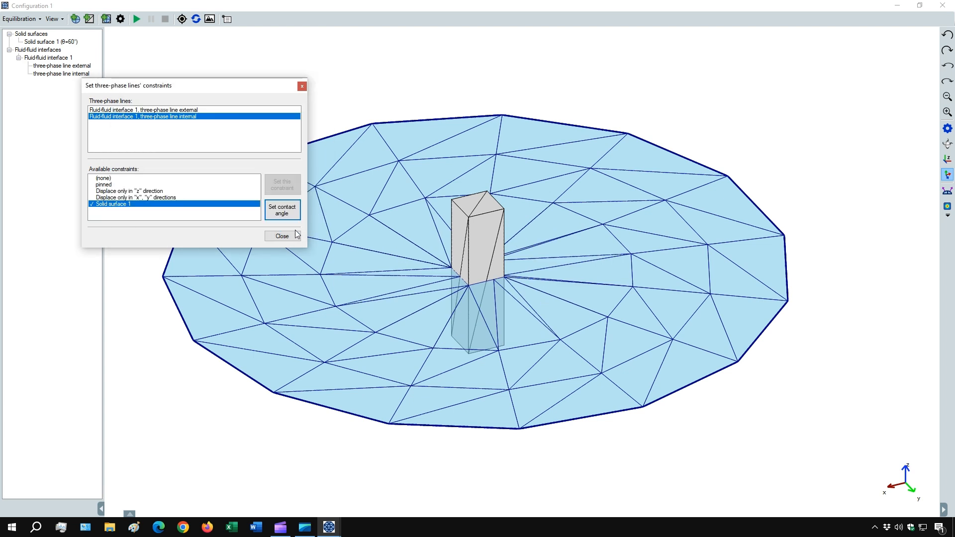
pyautogui.click(290, 238)
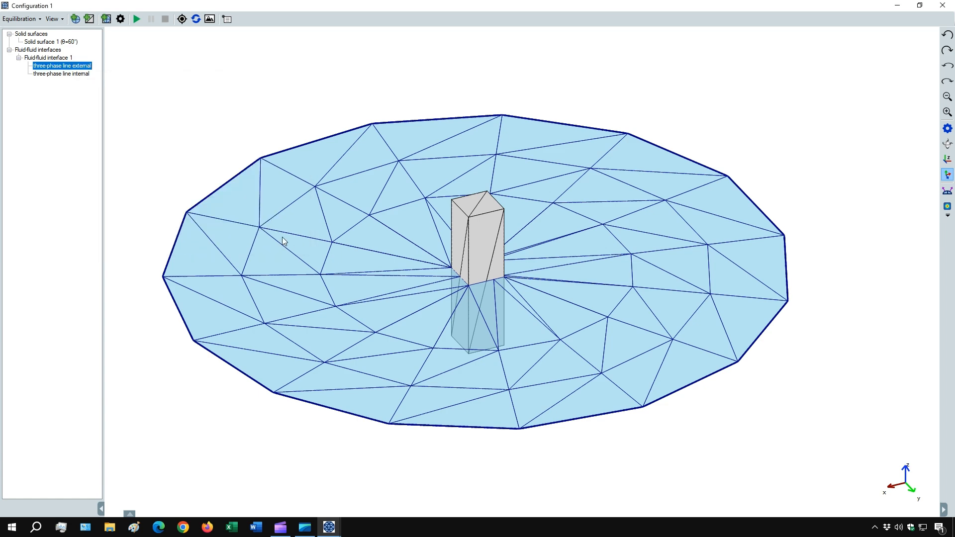
# - Run the equilibration and inspect the fluid-fluid interface around the box from the side and from above
pyautogui.click(137, 21)
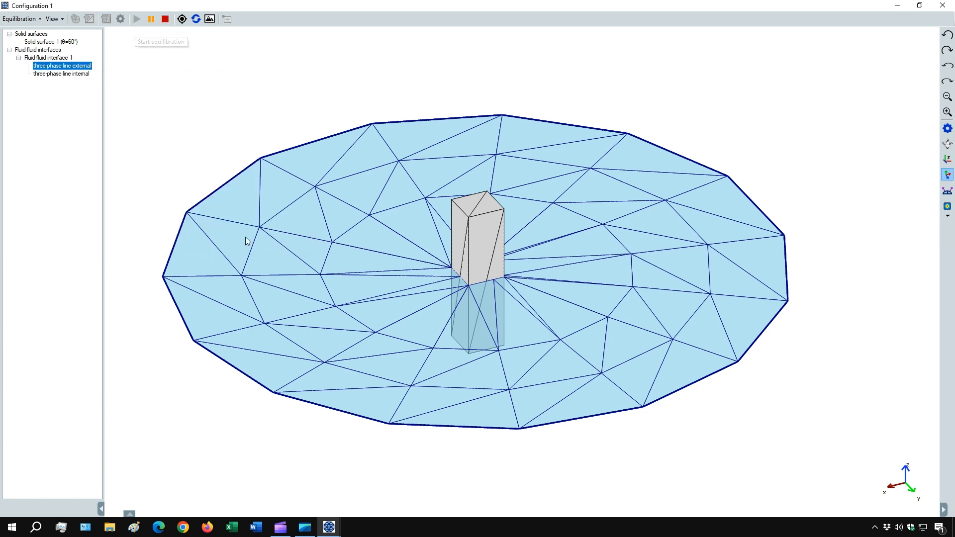
pyautogui.moveTo(467, 268); pyautogui.dragTo(479, 300)
pyautogui.scroll(2, 478, 301)
pyautogui.scroll(4, 478, 301)
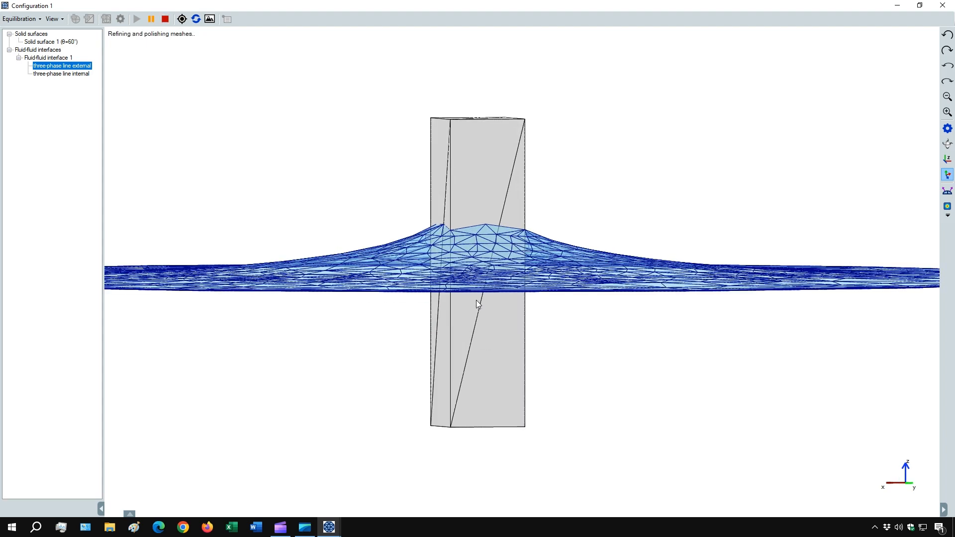
pyautogui.scroll(2, 452, 265)
pyautogui.moveTo(455, 269); pyautogui.dragTo(441, 280)
pyautogui.scroll(-3, 461, 271)
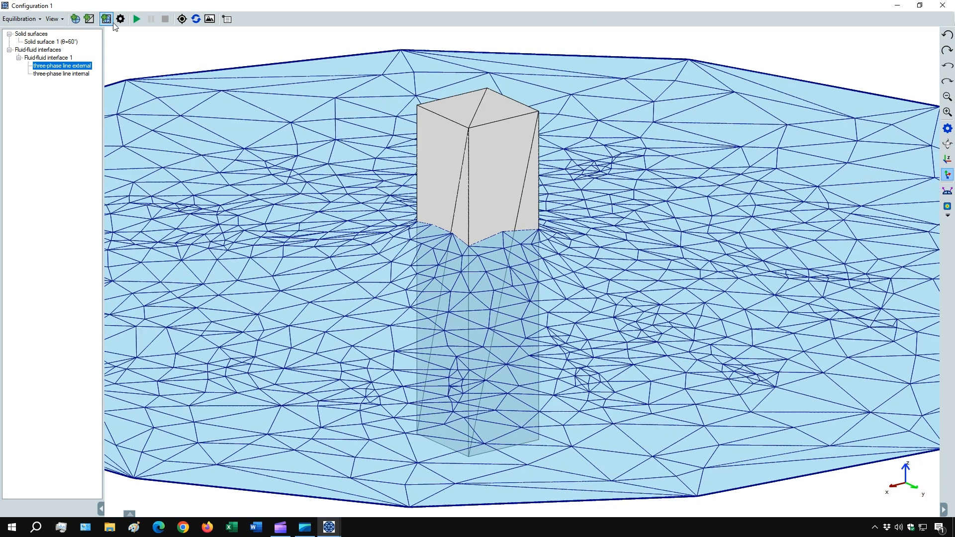
# - Adjust the degree of mesh refinement, set the refinement limit to 2000 vertices, and run the equilibration again
pyautogui.click(121, 19)
pyautogui.click(207, 143)
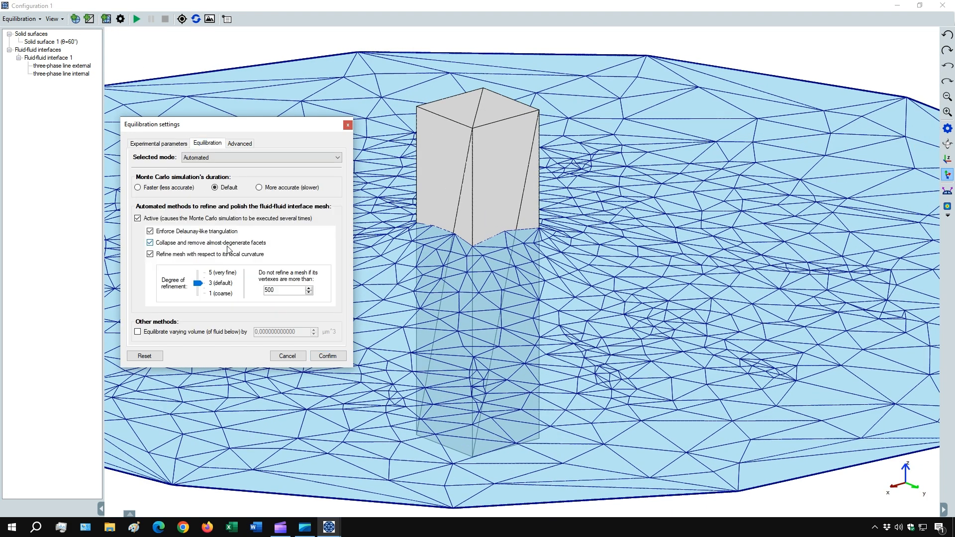
pyautogui.moveTo(198, 282); pyautogui.dragTo(210, 277)
pyautogui.write('2000')
pyautogui.click(324, 354)
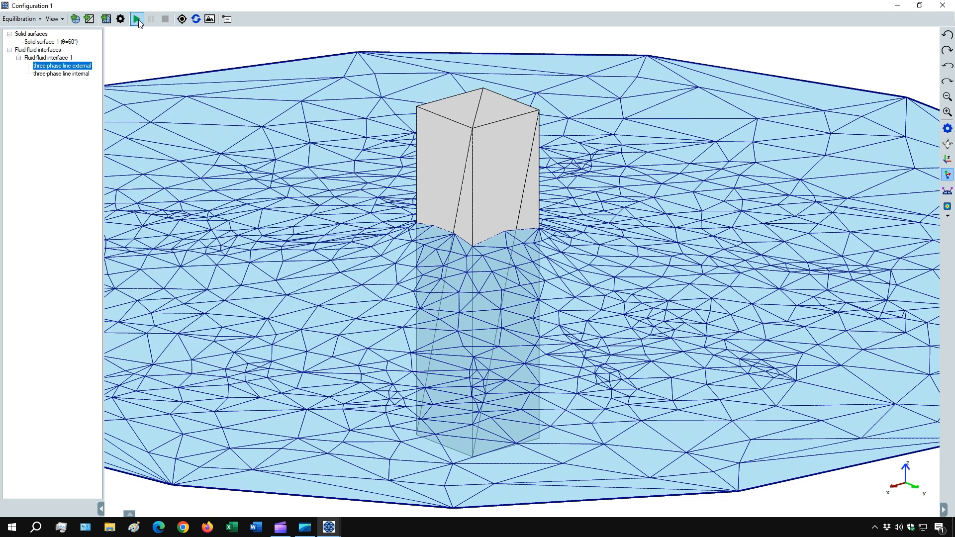
pyautogui.click(137, 19)
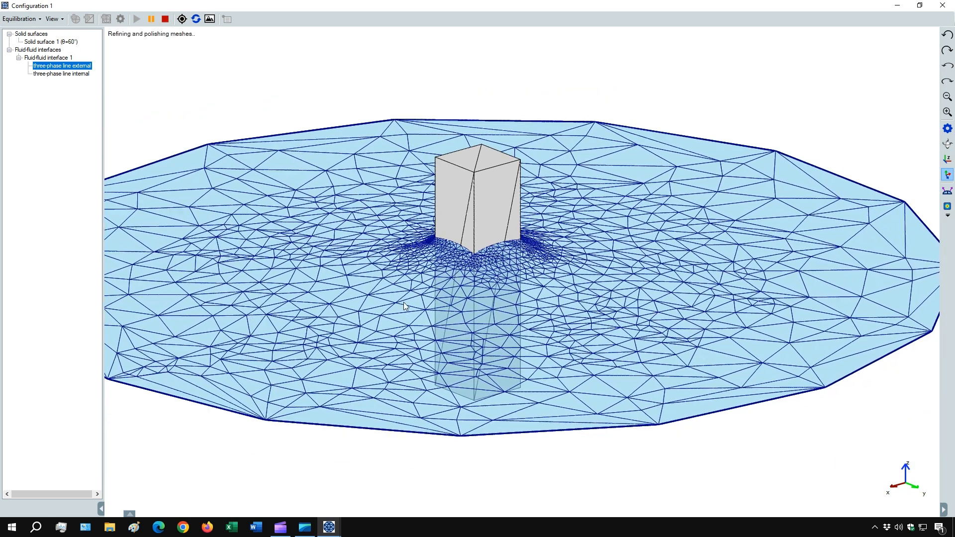
pyautogui.moveTo(403, 303); pyautogui.dragTo(530, 317)
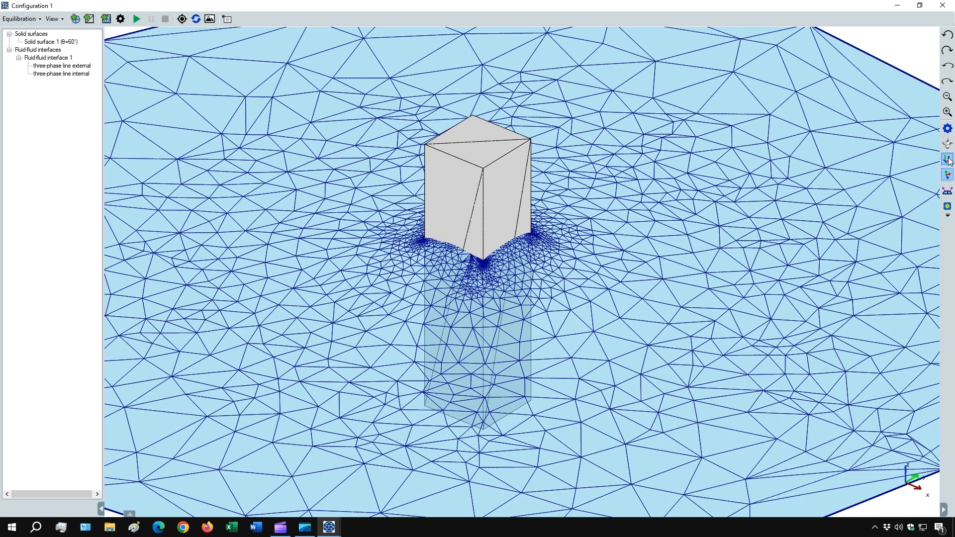
# - Examine the color contour map of the equilibrated interface, then return to the plain mesh view
pyautogui.click(948, 206)
pyautogui.click(947, 206)
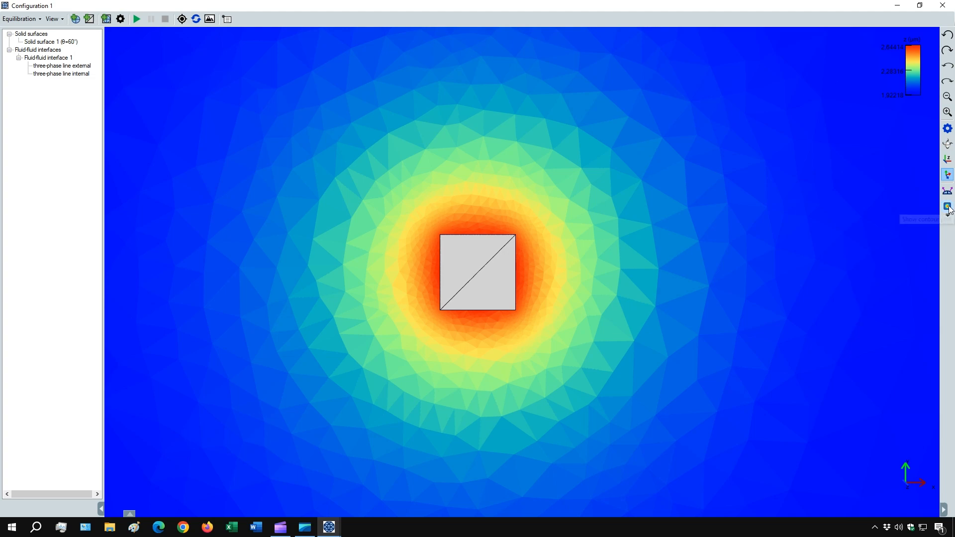
pyautogui.click(948, 206)
pyautogui.moveTo(500, 285); pyautogui.dragTo(392, 342)
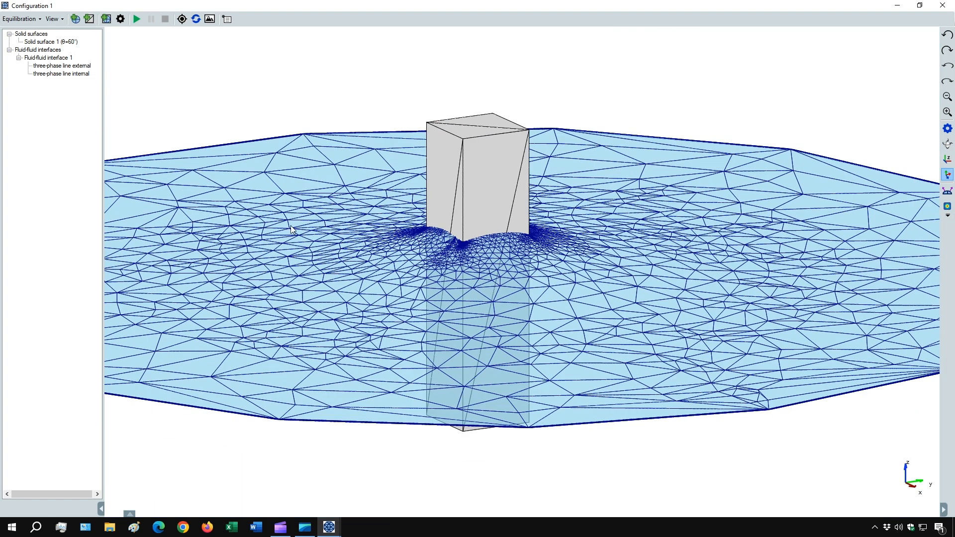
# - Save the mesh of Fluid-fluid interface 1 to the Desktop as "Fluid-fluid interface 1.ietm"
pyautogui.rightClick(58, 58)
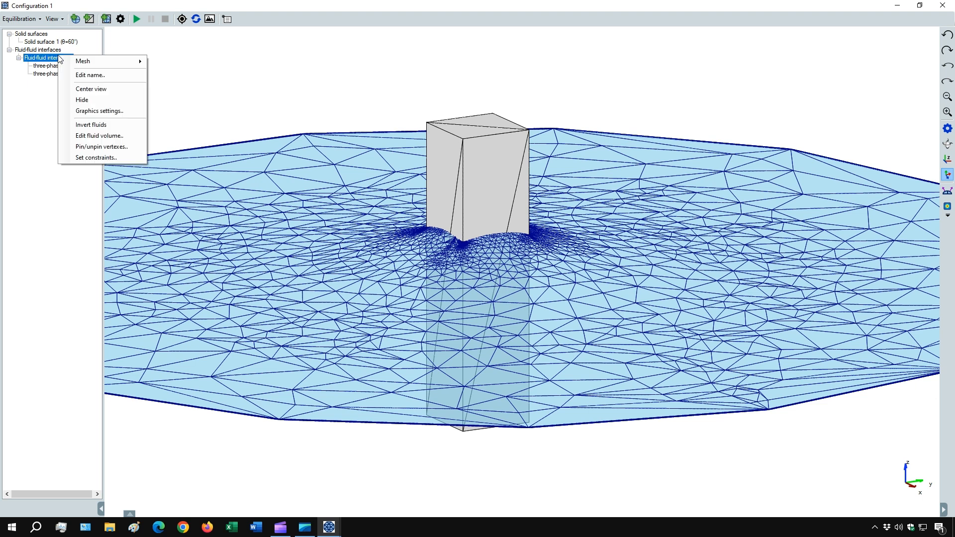
pyautogui.moveTo(125, 62)
pyautogui.click(171, 62)
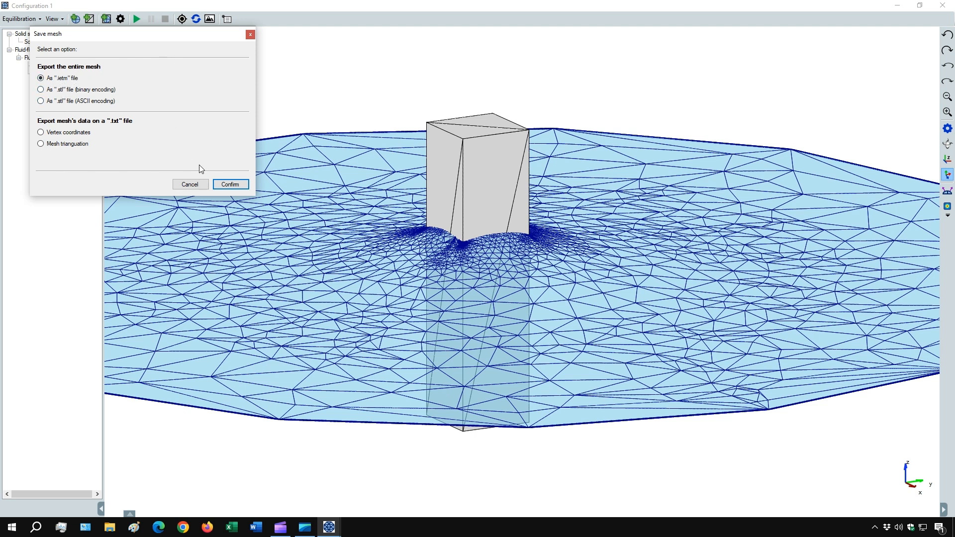
pyautogui.click(229, 185)
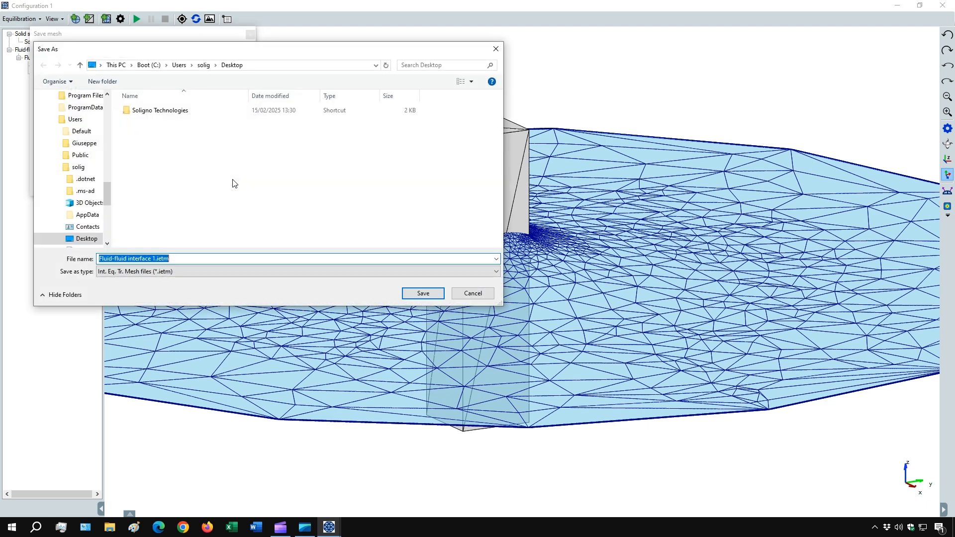
pyautogui.click(430, 296)
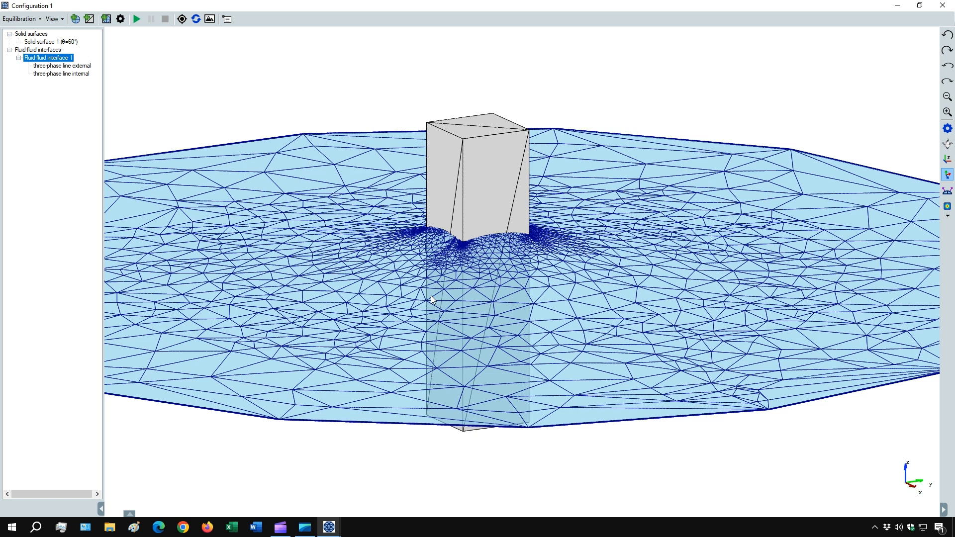
# - Clear the configuration and add a fluid-fluid interface from the saved file "Fluid-fluid interface 1.ietm"
pyautogui.click(27, 19)
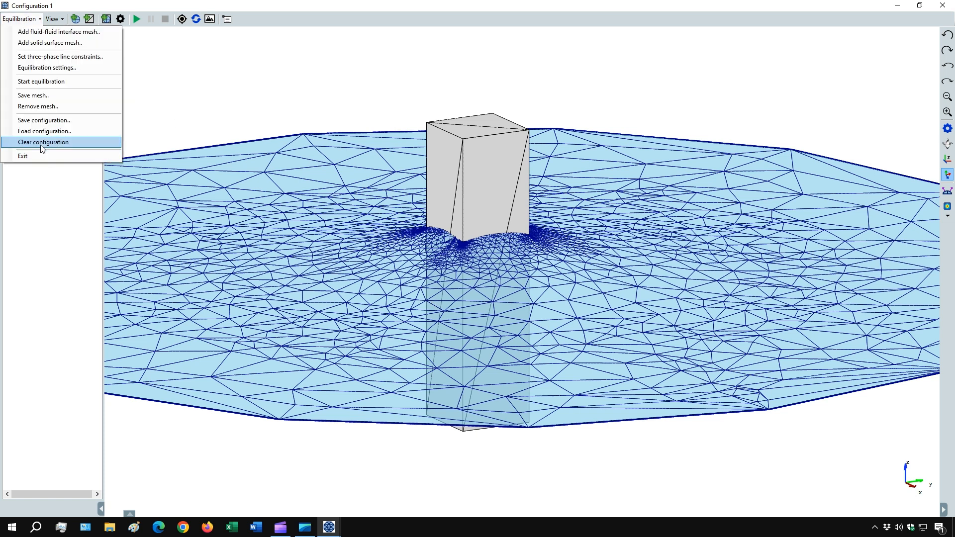
pyautogui.click(43, 143)
pyautogui.click(77, 19)
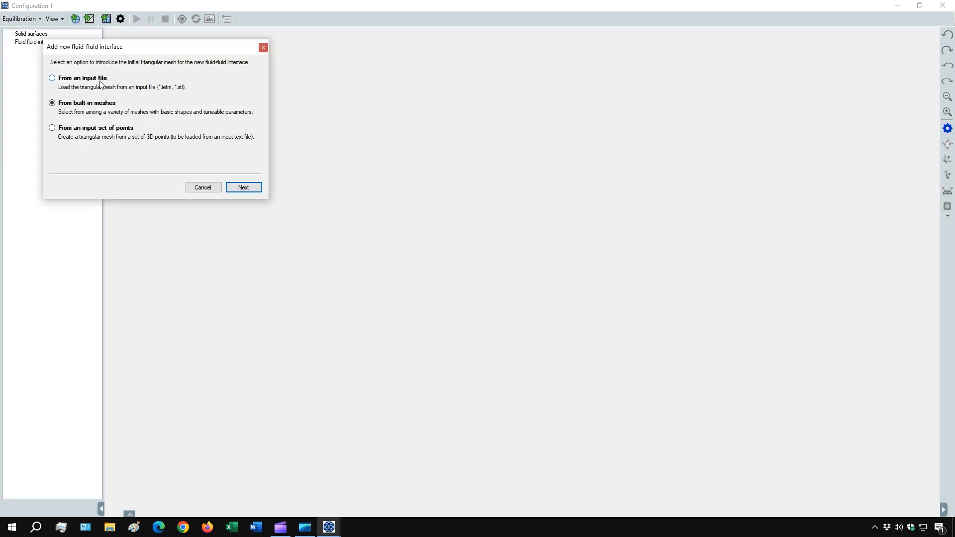
pyautogui.click(99, 80)
pyautogui.click(244, 187)
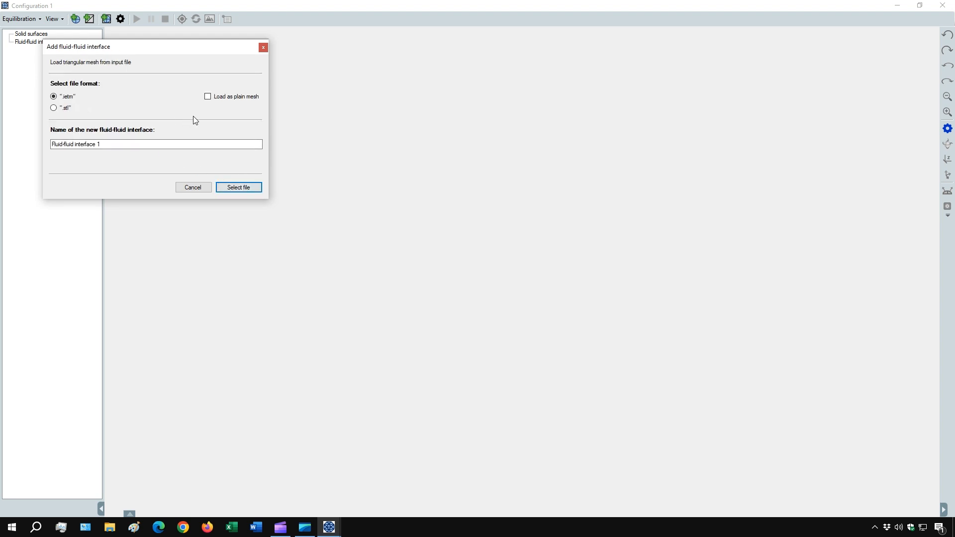
pyautogui.click(242, 188)
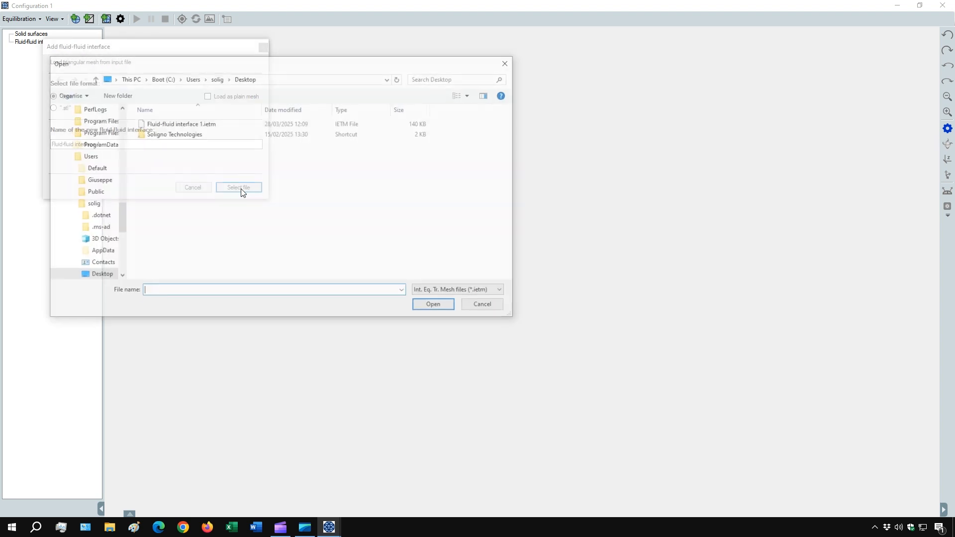
pyautogui.click(195, 124)
pyautogui.click(428, 306)
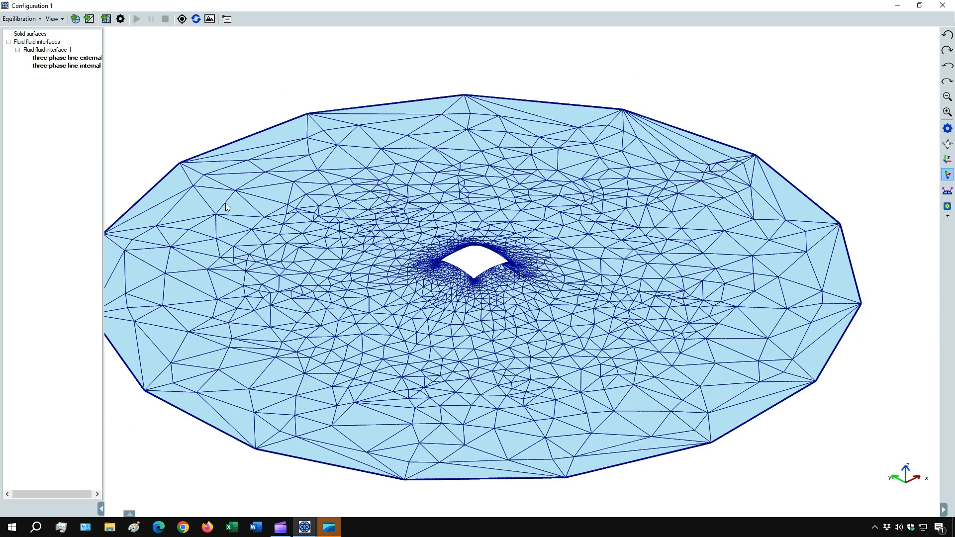
# - Export the loaded interface mesh to the Desktop as the binary file "Fluid-fluid interface 1.stl" and close the configuration window
pyautogui.rightClick(70, 50)
pyautogui.moveTo(124, 56)
pyautogui.click(158, 57)
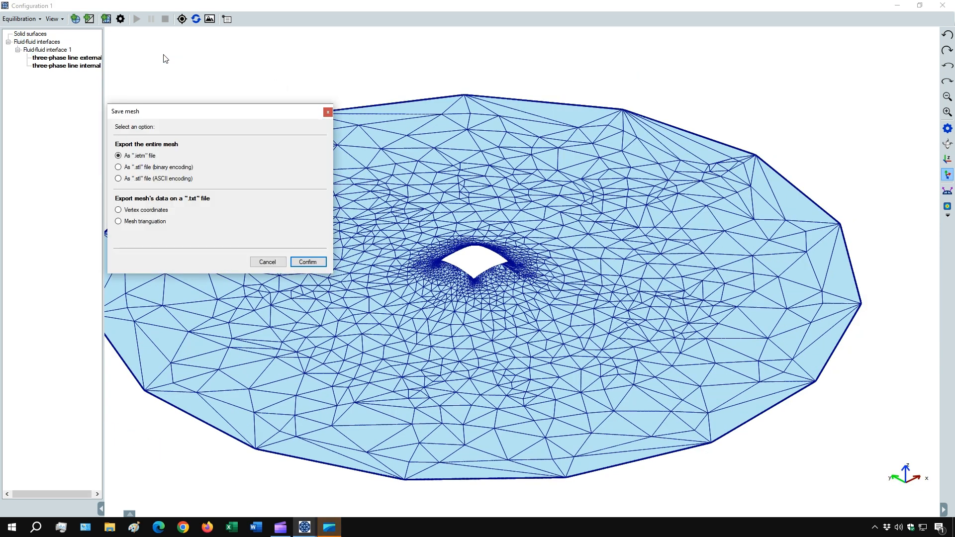
pyautogui.click(135, 168)
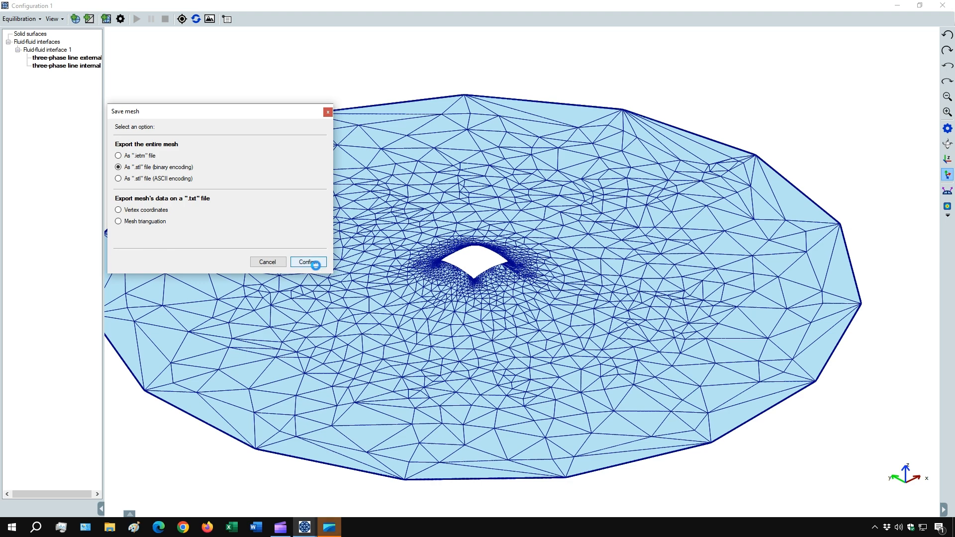
pyautogui.click(309, 262)
pyautogui.click(500, 371)
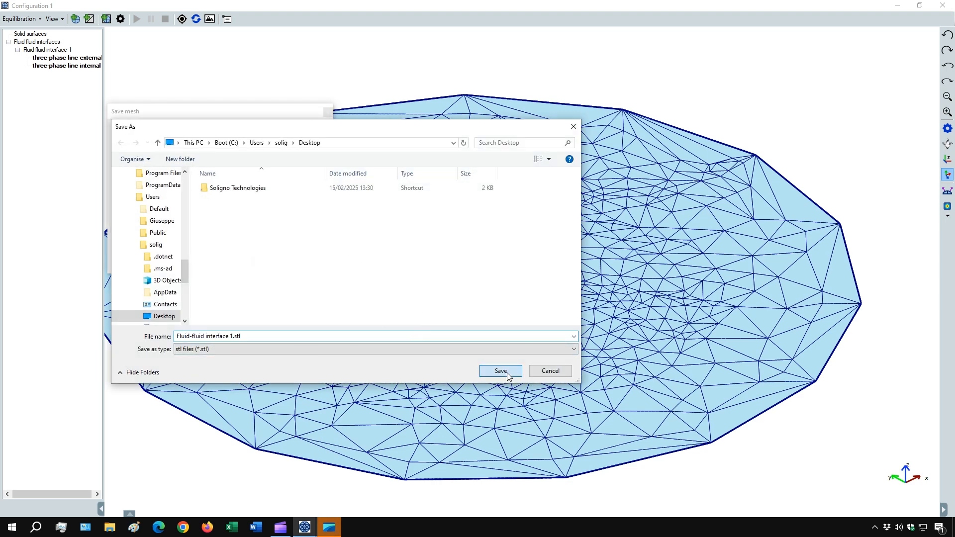
pyautogui.click(946, 7)
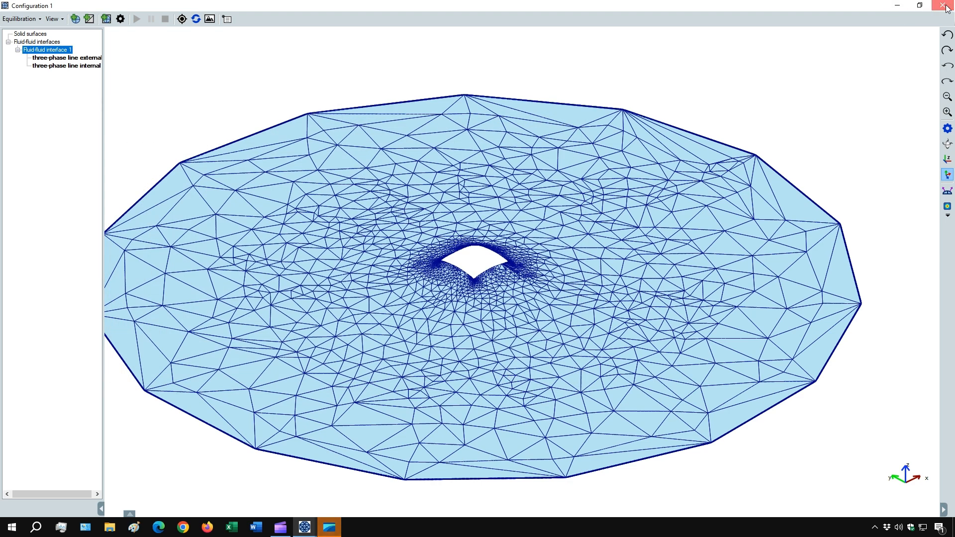
pyautogui.doubleClick(25, 67)
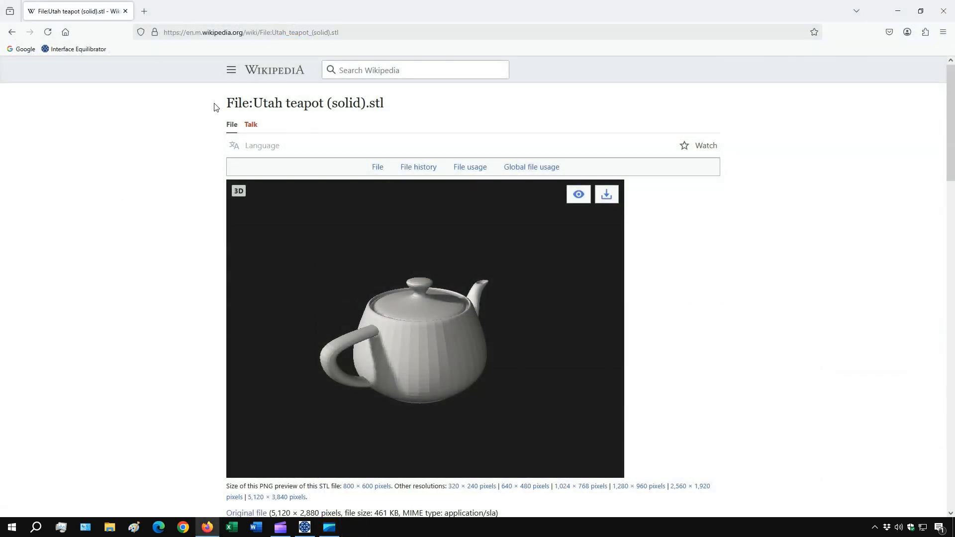
# - Download the original teapot file from its Wikipedia page to the Desktop as "Utah_teapot_(solid).stl"
pyautogui.moveTo(216, 104); pyautogui.dragTo(419, 106)
pyautogui.click(420, 106)
pyautogui.scroll(-3, 462, 358)
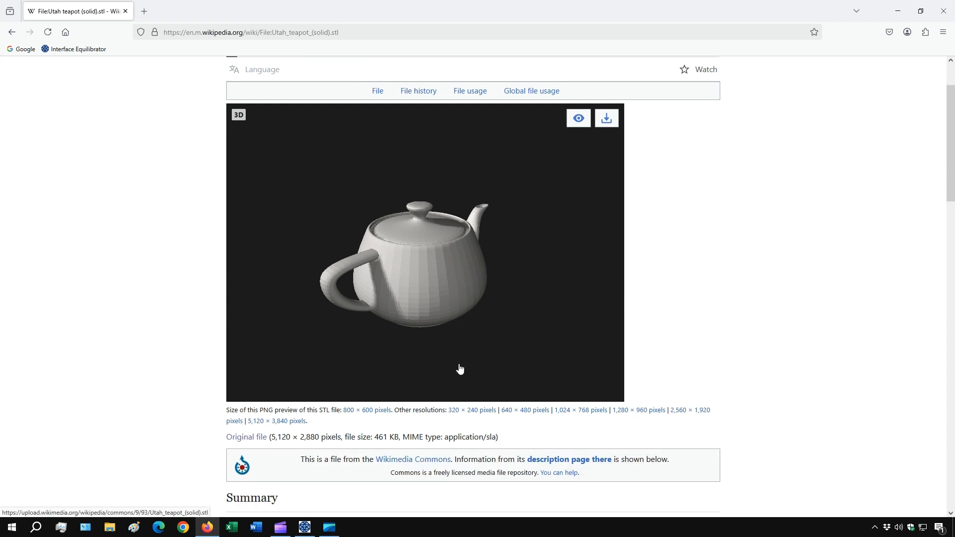
pyautogui.click(257, 362)
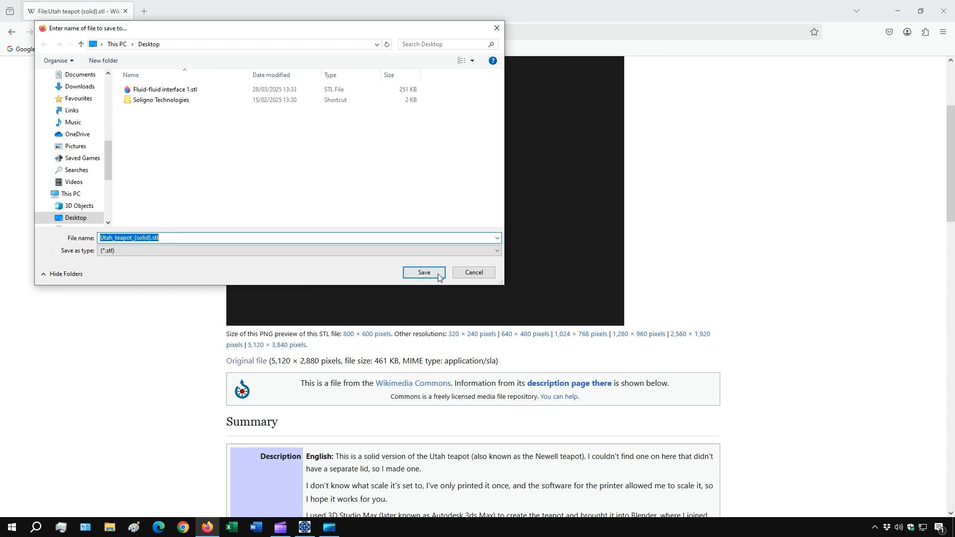
pyautogui.click(439, 273)
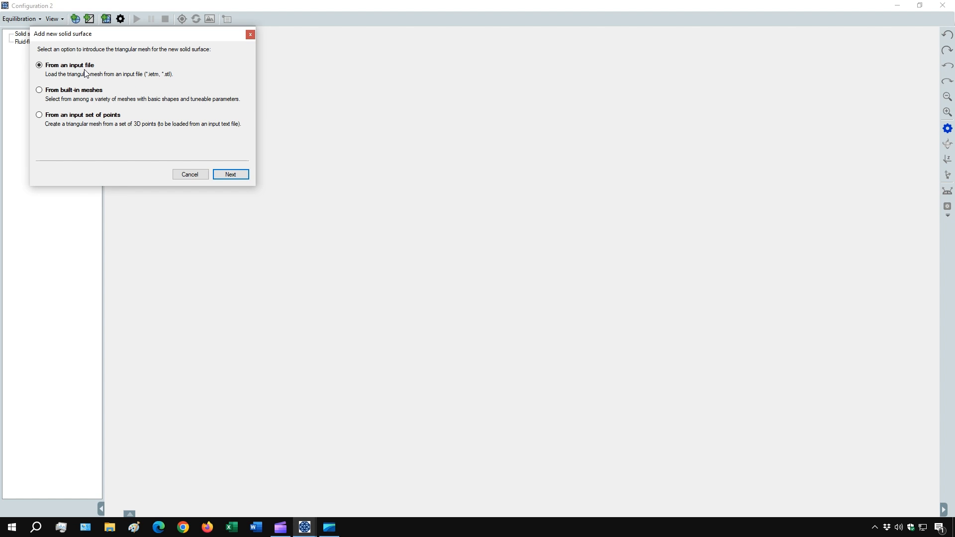
# - Add a new solid surface in Interface Equilibrator from the input file "Utah_teapot_(solid).stl" on the Desktop
pyautogui.click(223, 174)
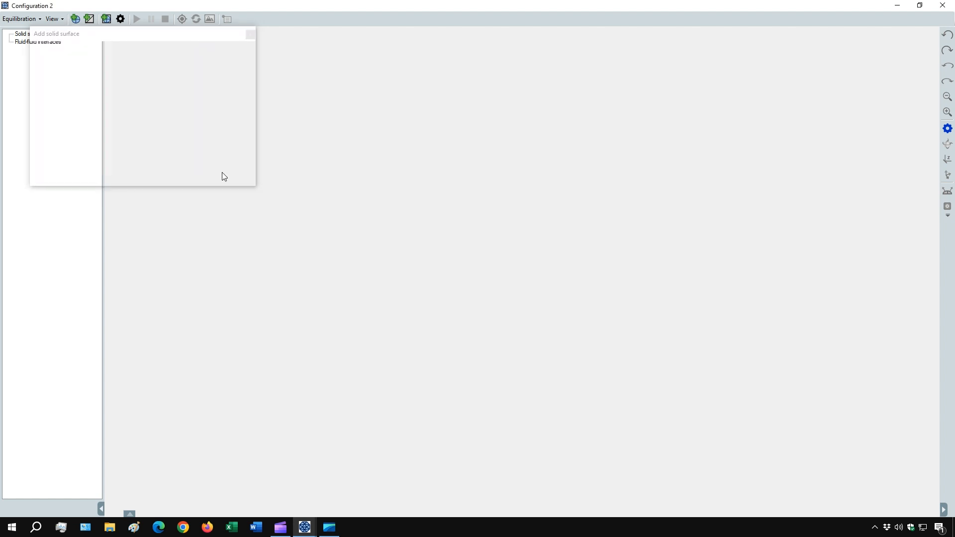
pyautogui.click(226, 175)
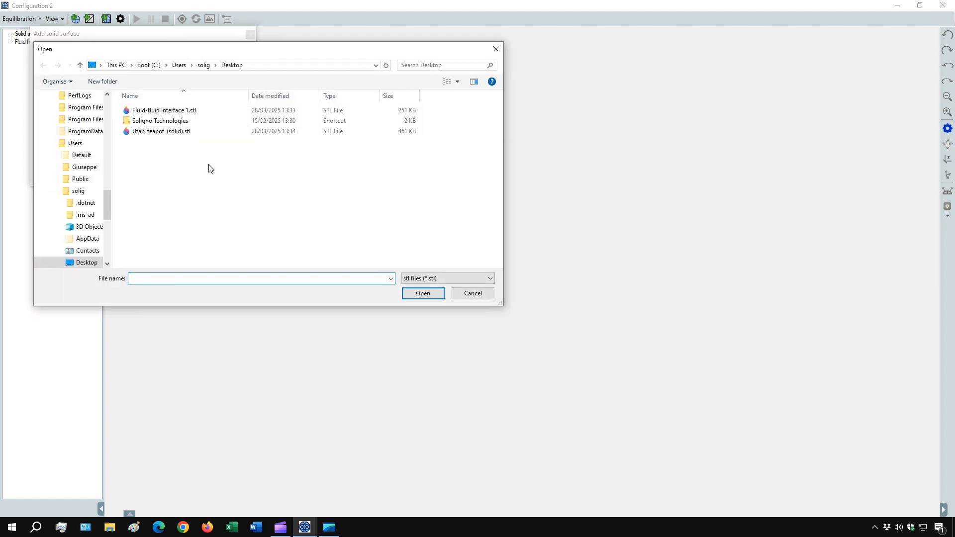
pyautogui.click(164, 130)
pyautogui.click(437, 293)
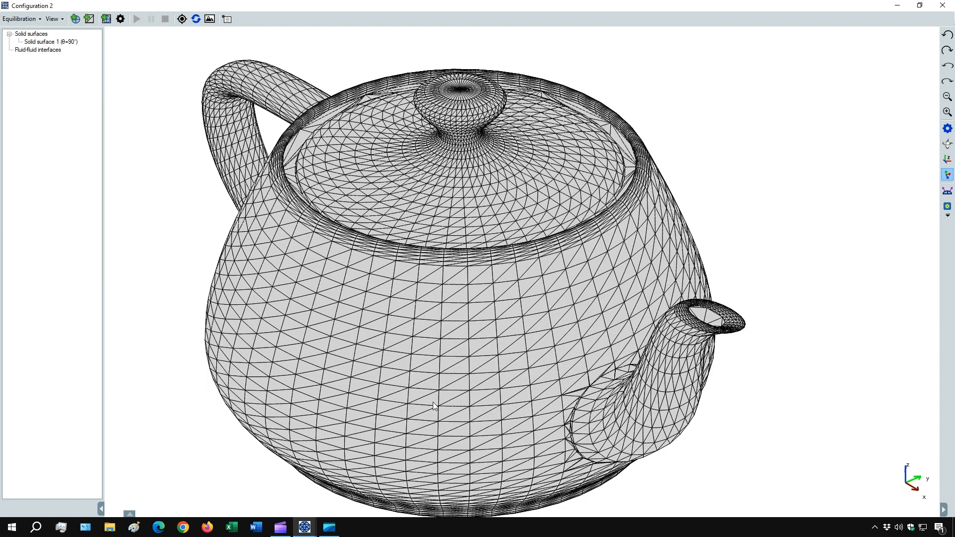
pyautogui.moveTo(433, 402); pyautogui.dragTo(533, 404)
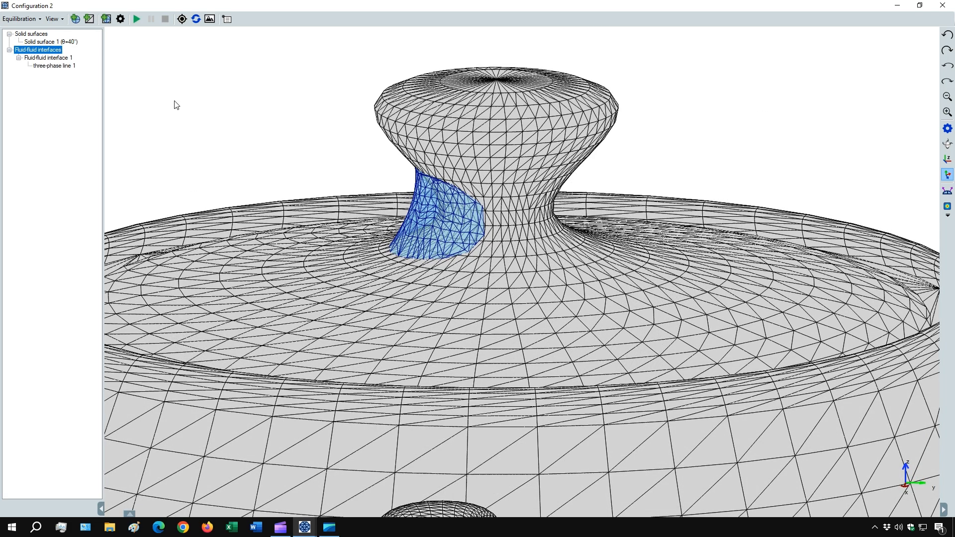
# - Run the equilibration of the small fluid-fluid interface beside the teapot lid's knob and inspect its evolving shape from several sides
pyautogui.click(136, 19)
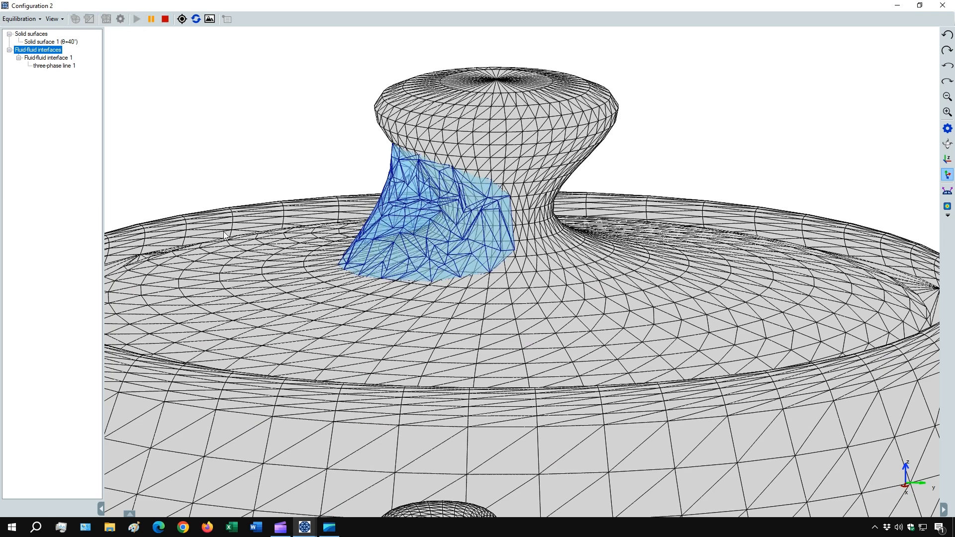
pyautogui.scroll(-1, 222, 235)
pyautogui.scroll(-5, 265, 277)
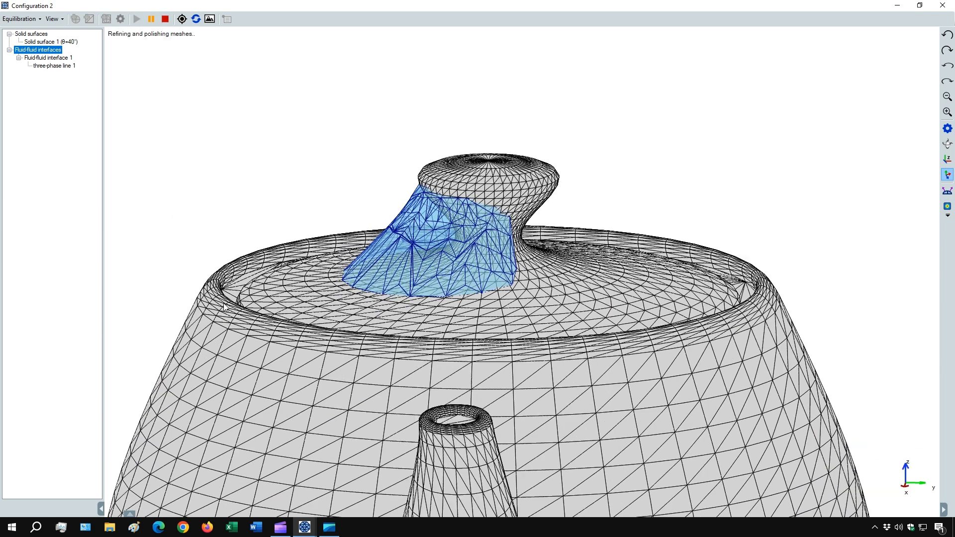
pyautogui.moveTo(385, 314); pyautogui.dragTo(414, 334)
pyautogui.moveTo(522, 347); pyautogui.dragTo(449, 370)
pyautogui.scroll(3, 449, 368)
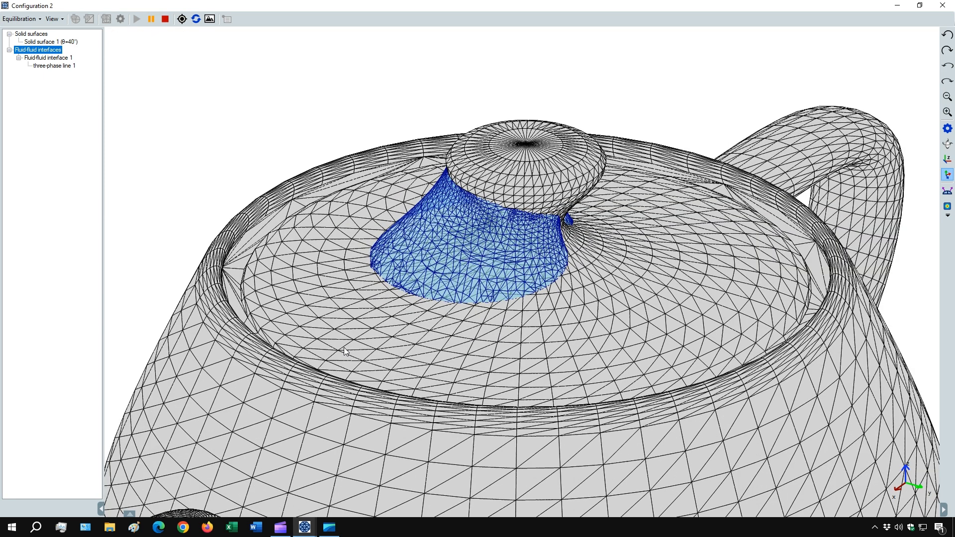
pyautogui.moveTo(438, 364); pyautogui.dragTo(513, 365)
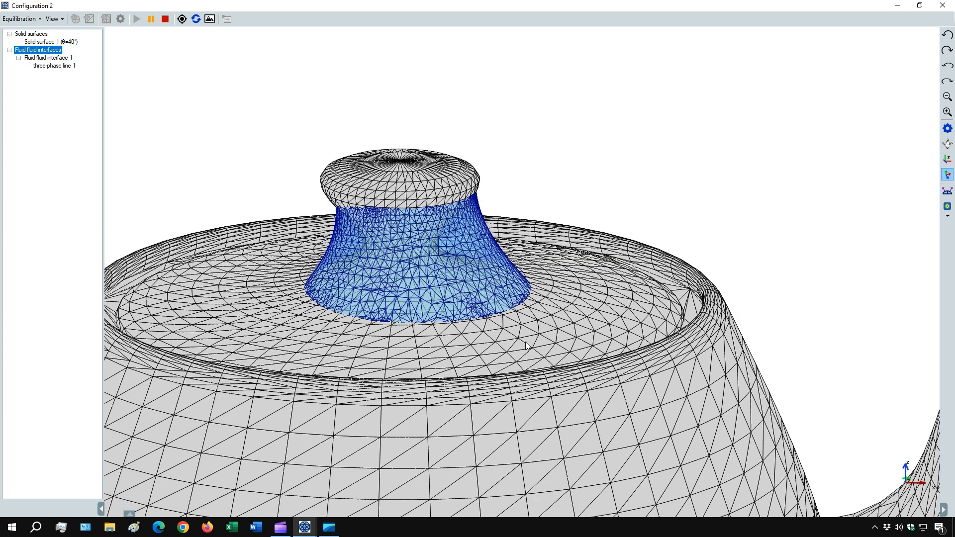
pyautogui.scroll(2, 525, 342)
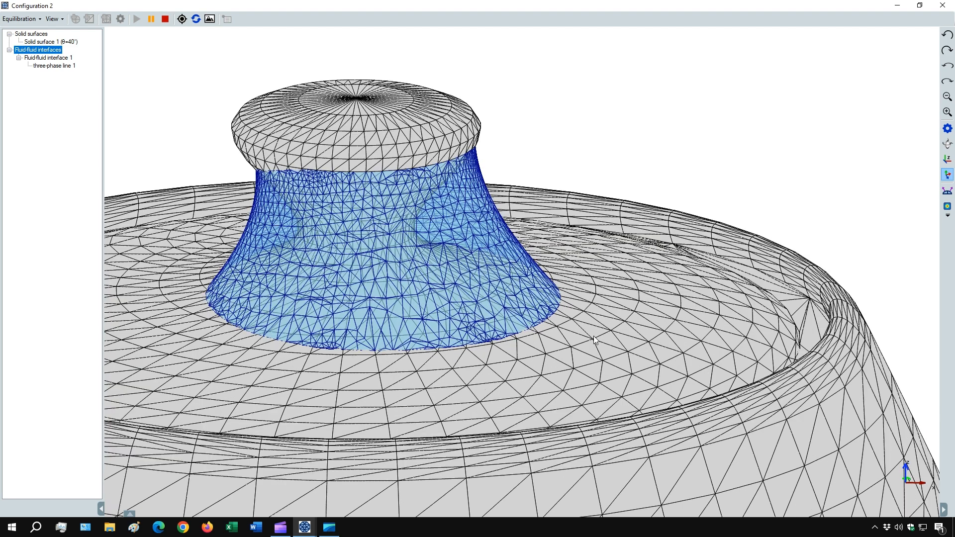
pyautogui.moveTo(594, 340); pyautogui.dragTo(485, 381)
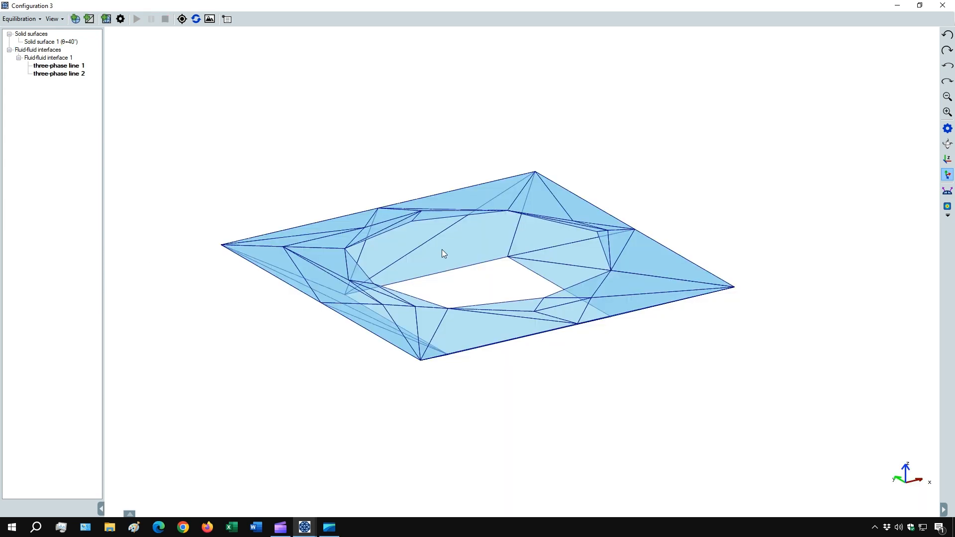
# - Show Solid surface 1 together with the ring-shaped fluid-fluid interface in Configuration 3 and inspect their relative position
pyautogui.moveTo(277, 353); pyautogui.dragTo(603, 335)
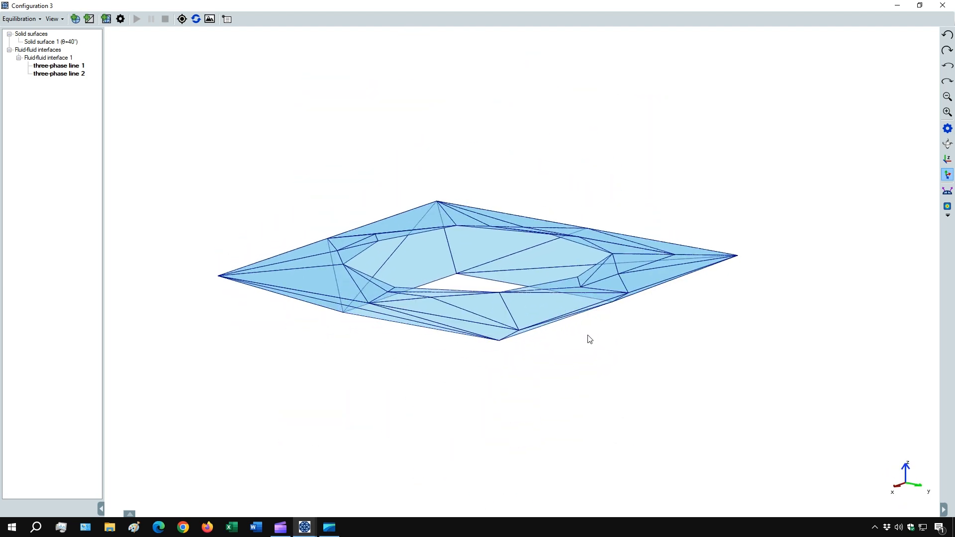
pyautogui.rightClick(61, 42)
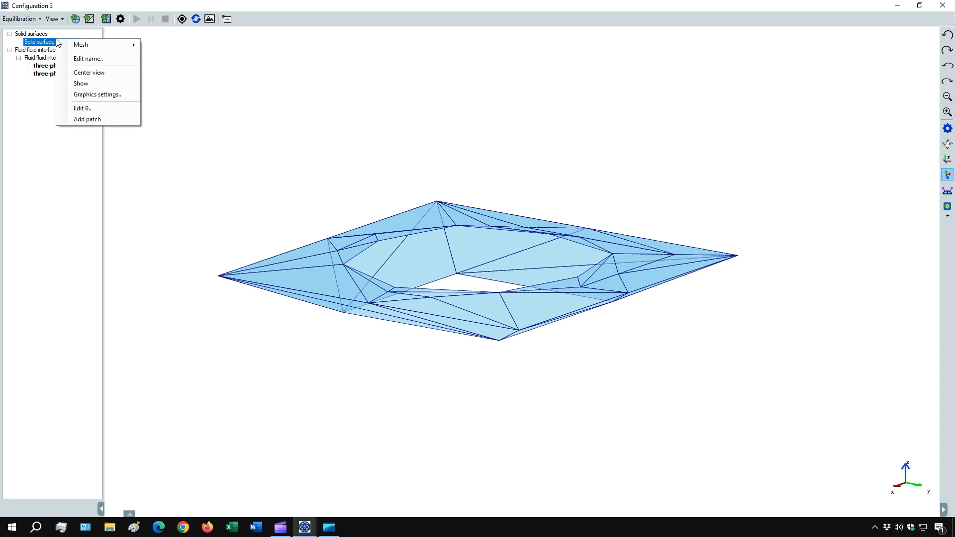
pyautogui.click(84, 85)
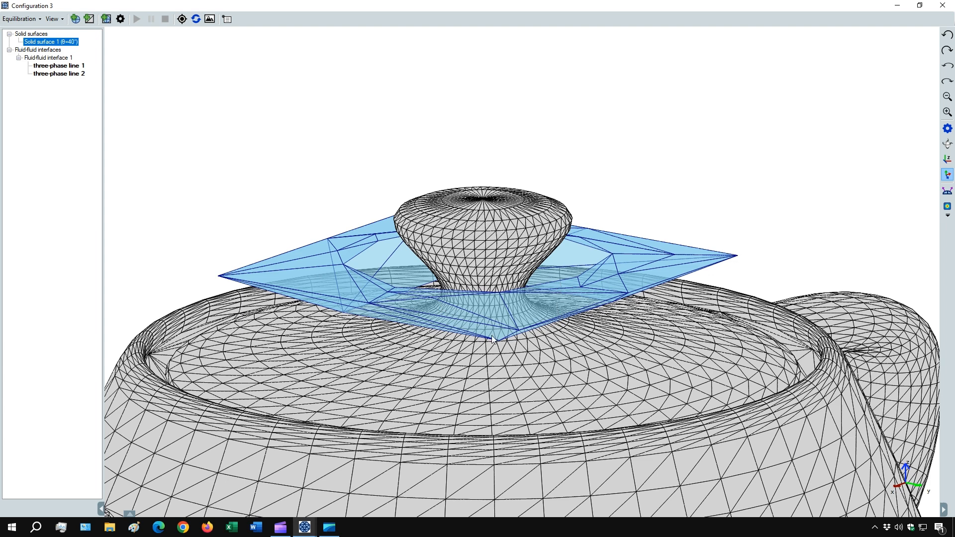
pyautogui.moveTo(521, 343); pyautogui.dragTo(489, 338)
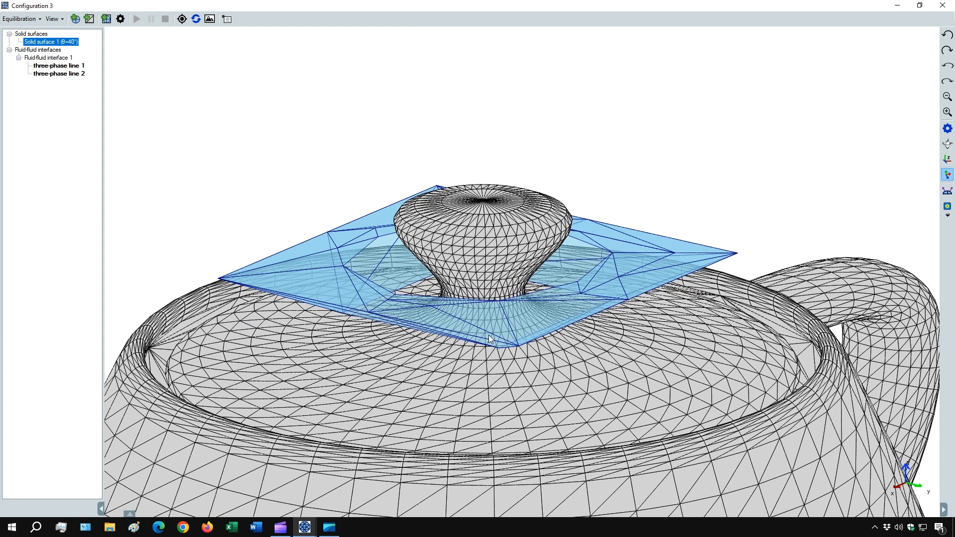
# - Constrain both three-phase lines of Fluid-fluid interface 1 to Solid surface 1
pyautogui.rightClick(53, 69)
pyautogui.click(84, 97)
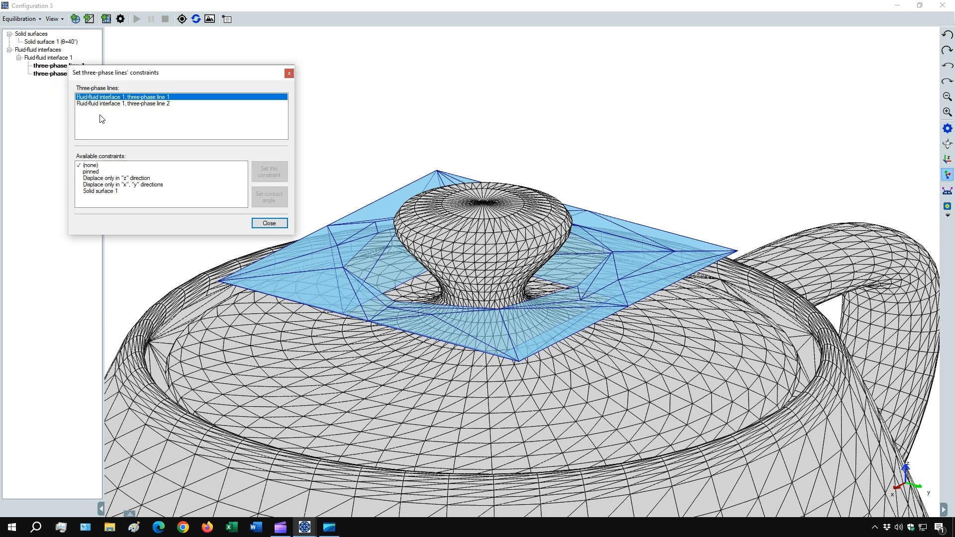
pyautogui.click(100, 194)
pyautogui.click(271, 176)
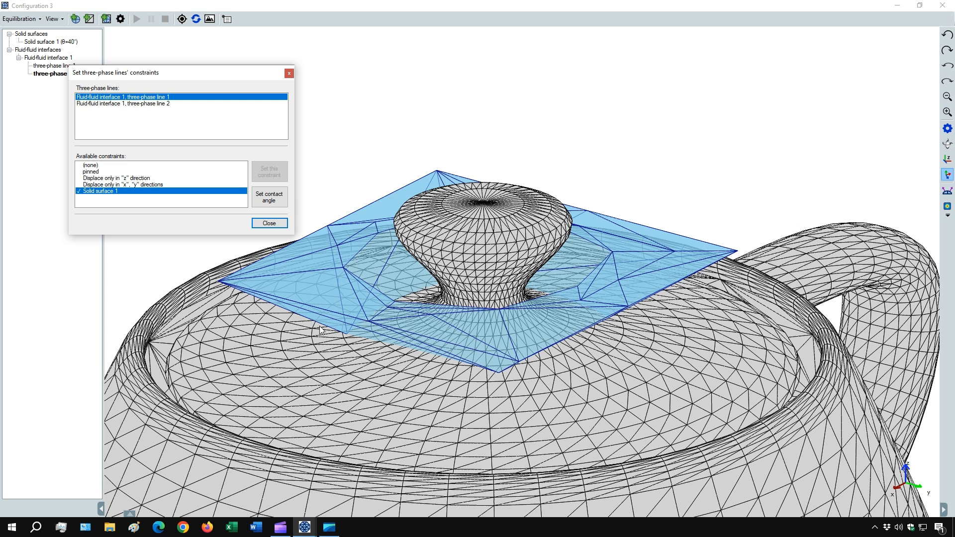
pyautogui.click(147, 104)
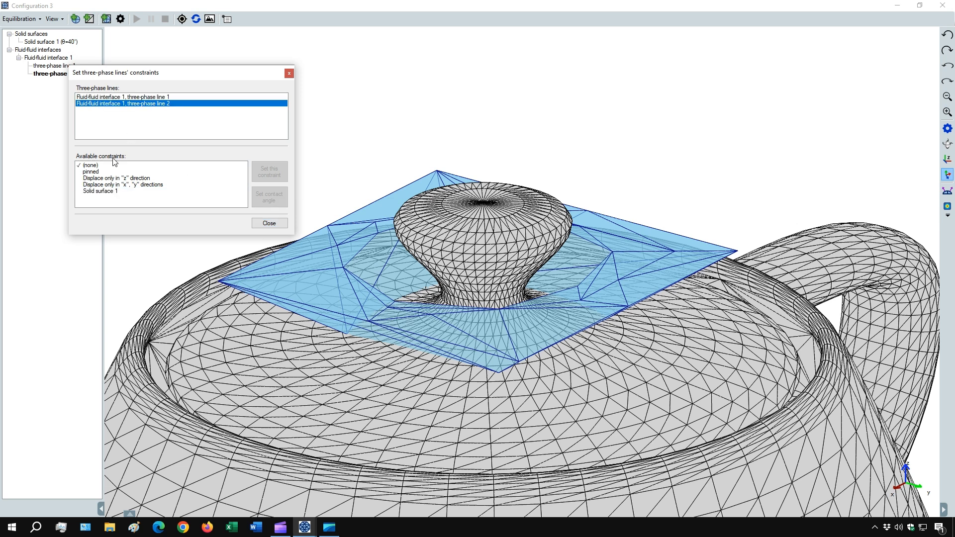
pyautogui.click(100, 194)
pyautogui.click(260, 174)
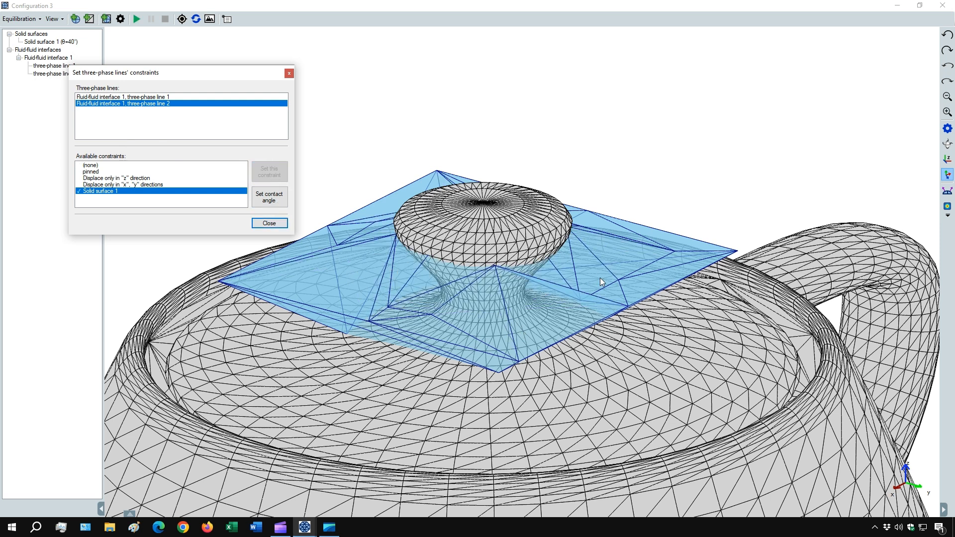
pyautogui.click(277, 223)
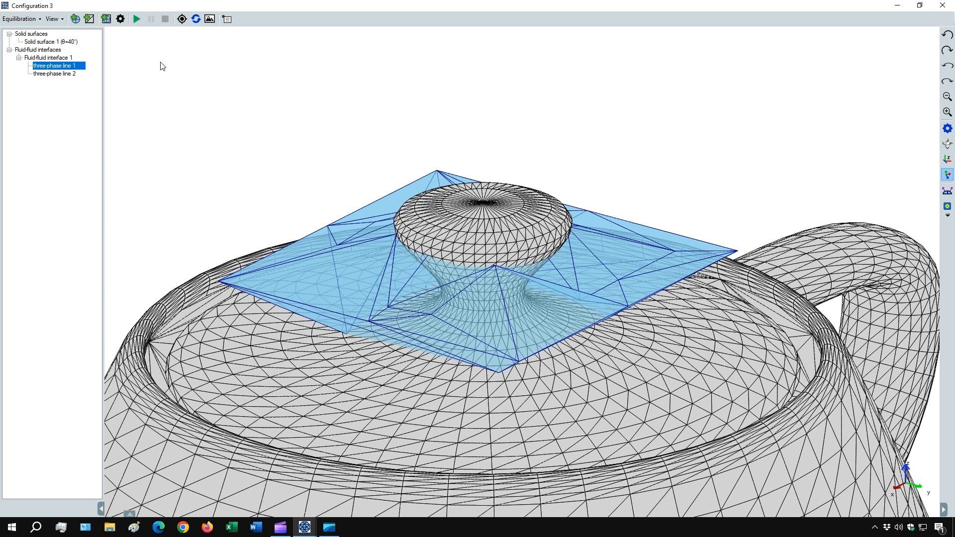
# - Confirm the automated equilibration settings with refinement degree 1 (coarse) and a 100-vertex limit, and start the equilibration
pyautogui.click(120, 20)
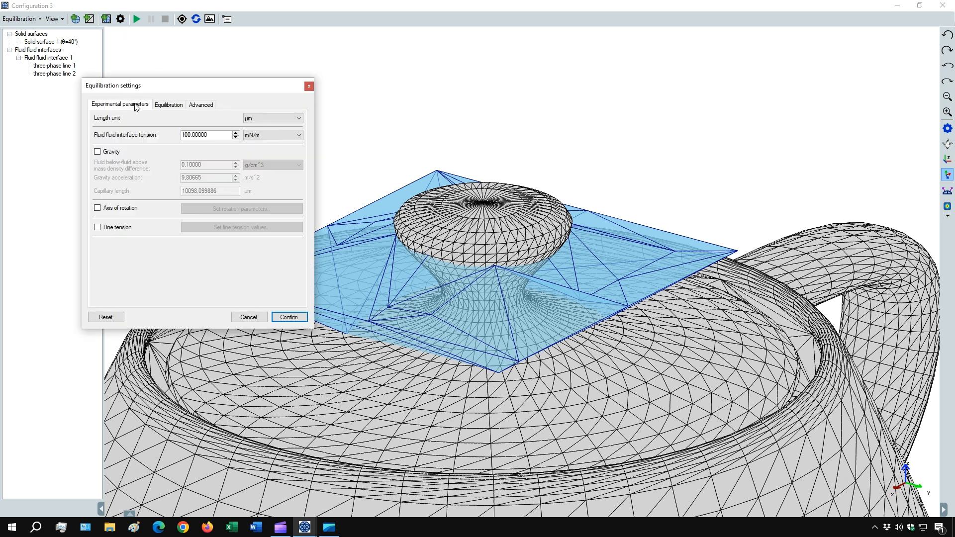
pyautogui.click(168, 104)
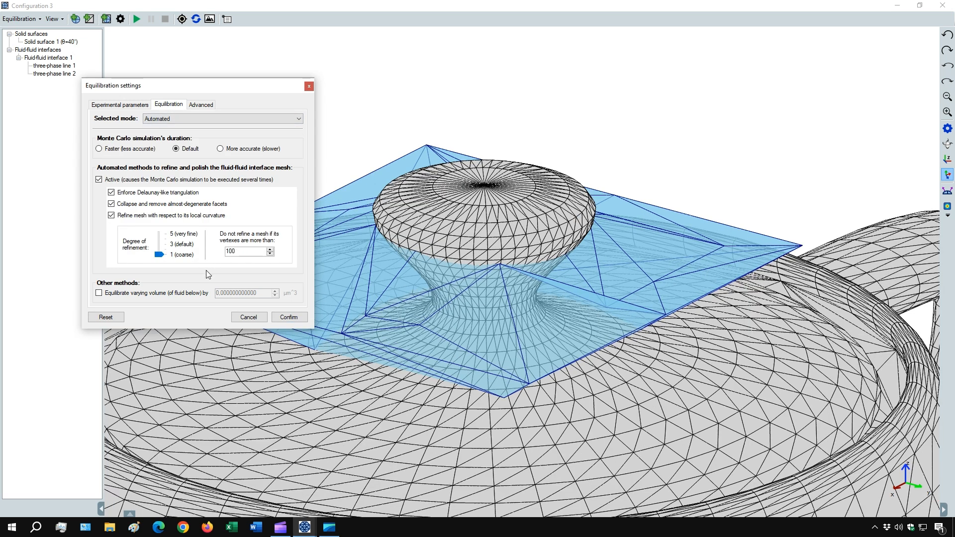
pyautogui.click(288, 317)
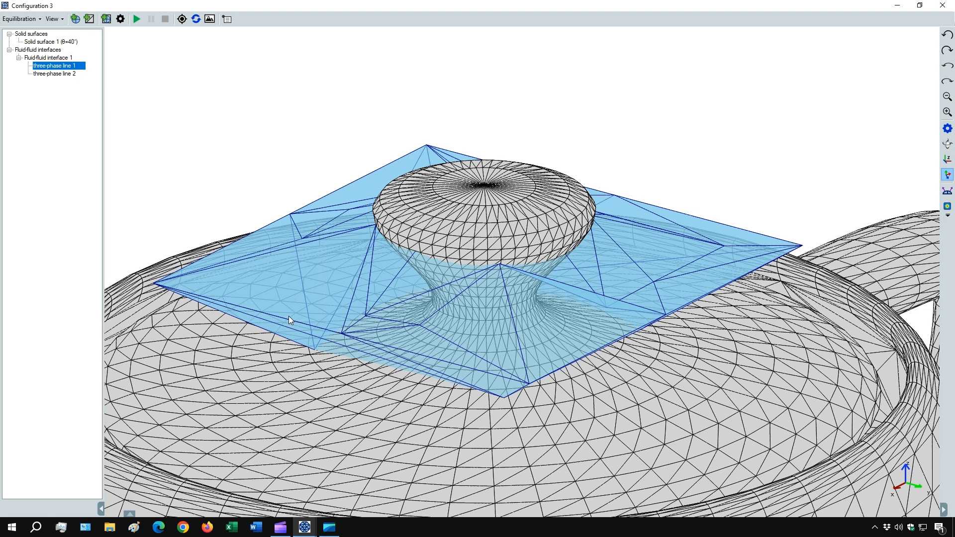
pyautogui.click(137, 18)
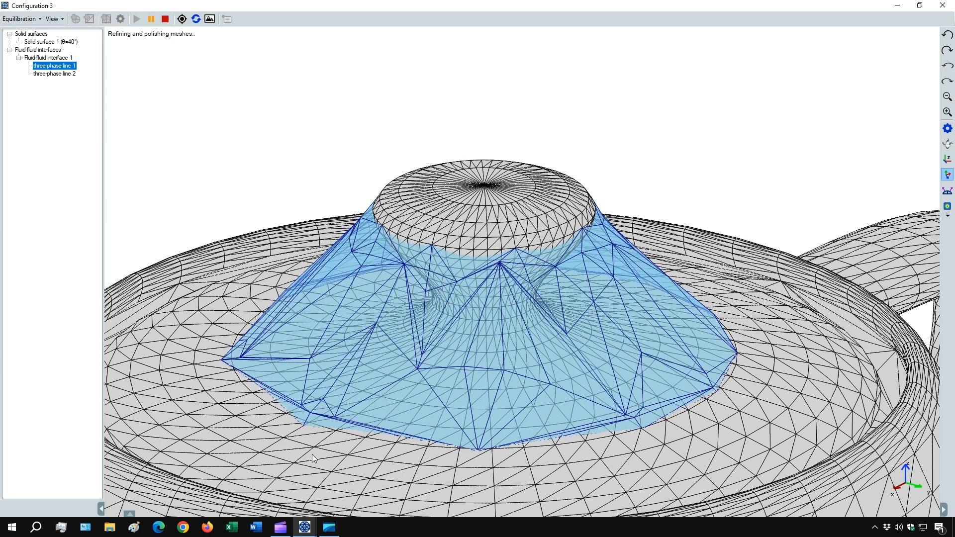
# - Enable equilibration with a varying volume of the fluid below by -4 µm^3 and run it, viewing the interface around the knob
pyautogui.click(121, 19)
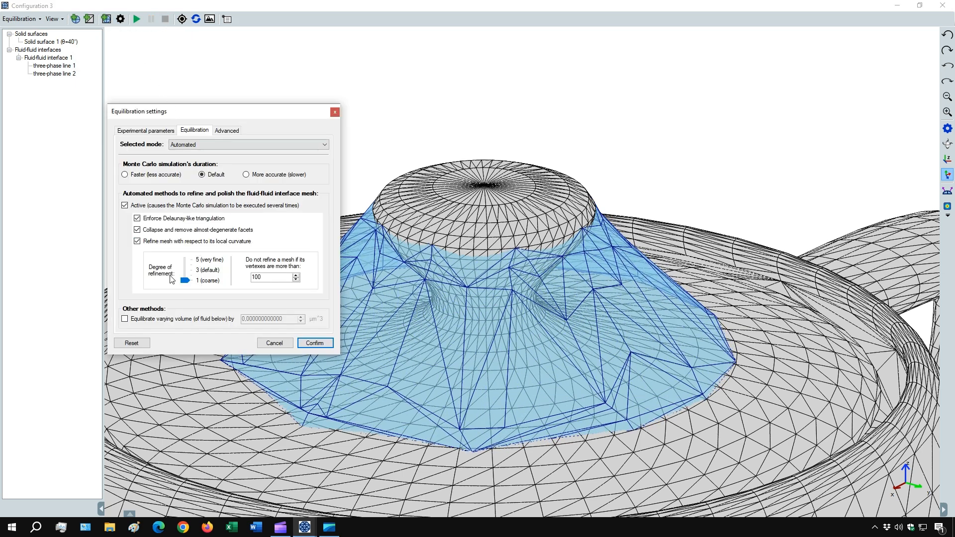
pyautogui.click(125, 319)
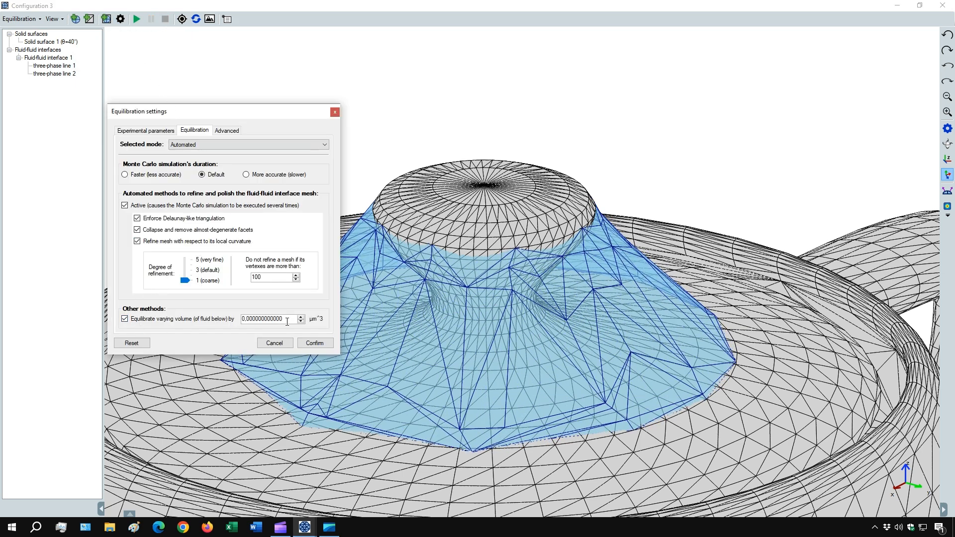
pyautogui.click(314, 343)
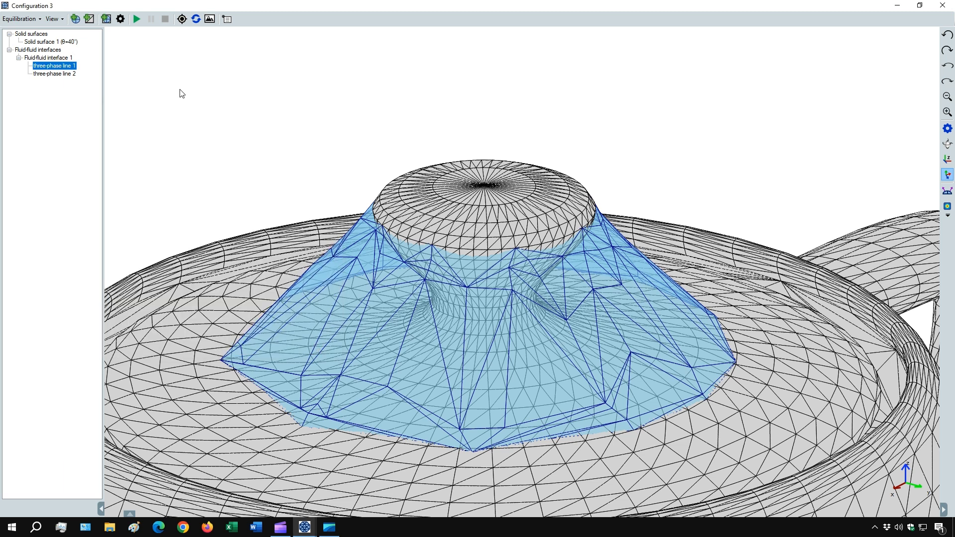
pyautogui.click(136, 18)
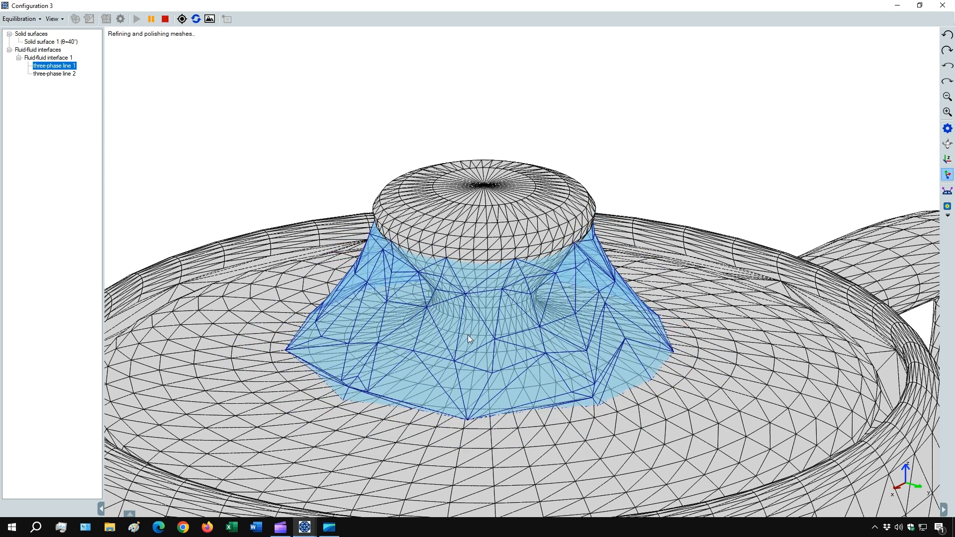
pyautogui.moveTo(473, 309); pyautogui.dragTo(441, 346)
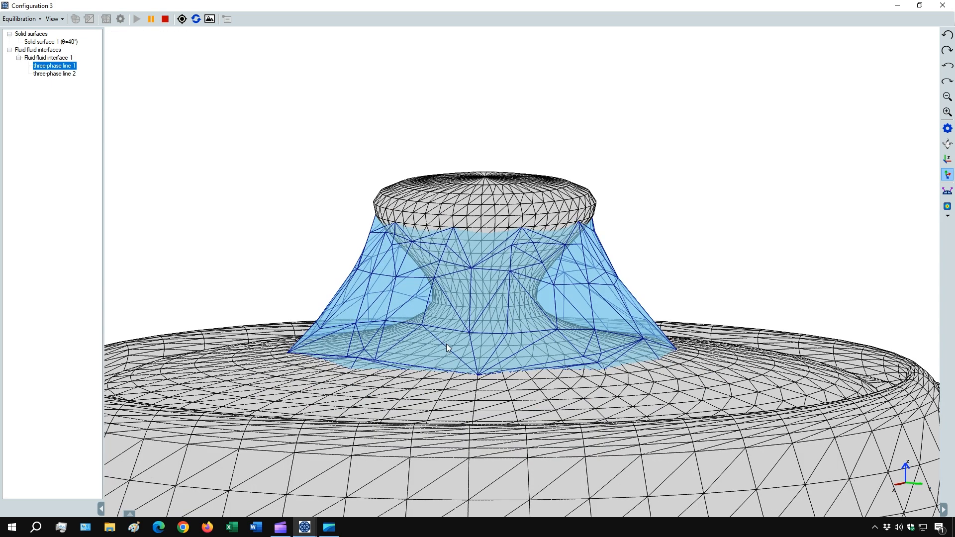
pyautogui.scroll(2, 354, 335)
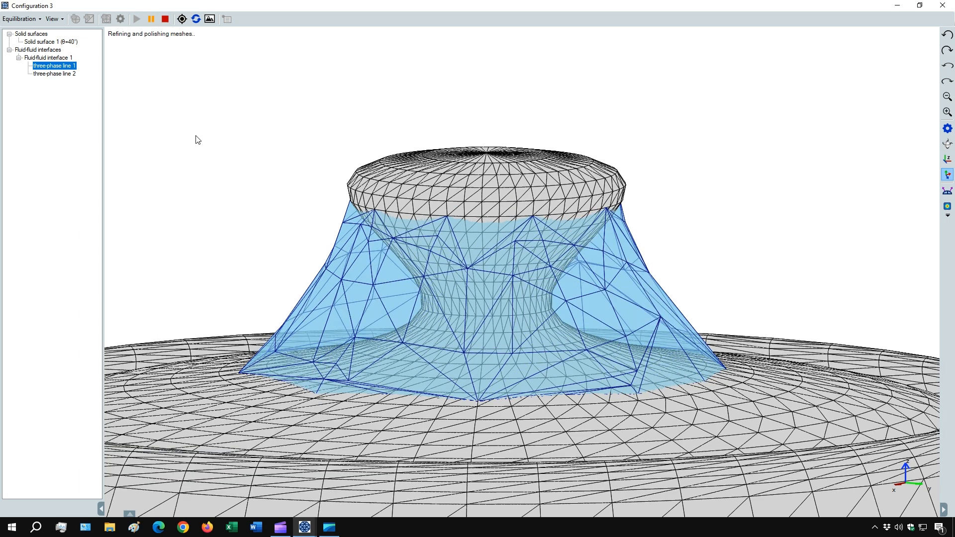
# - Stop the equilibration and set the volume variation of the fluid below to -2 µm^3
pyautogui.click(169, 23)
pyautogui.click(121, 19)
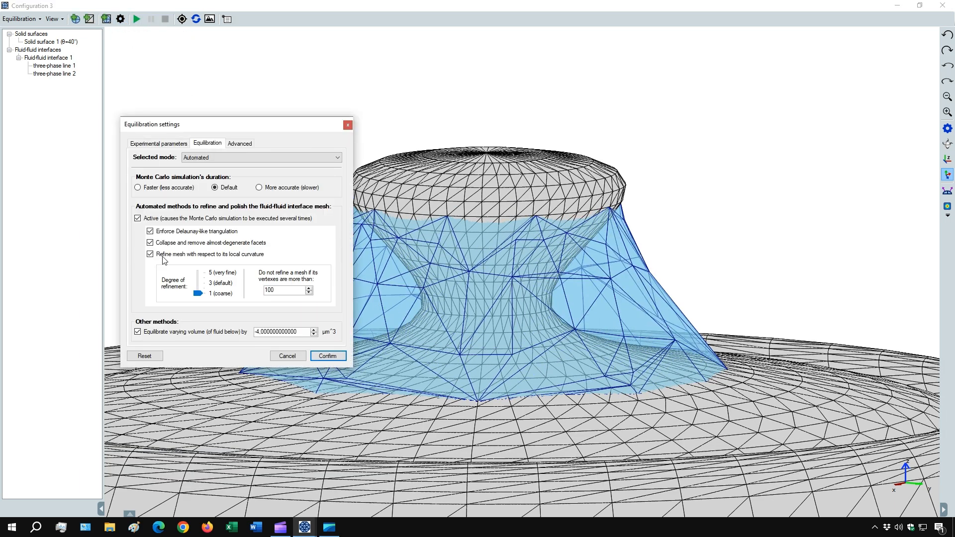
pyautogui.click(314, 329)
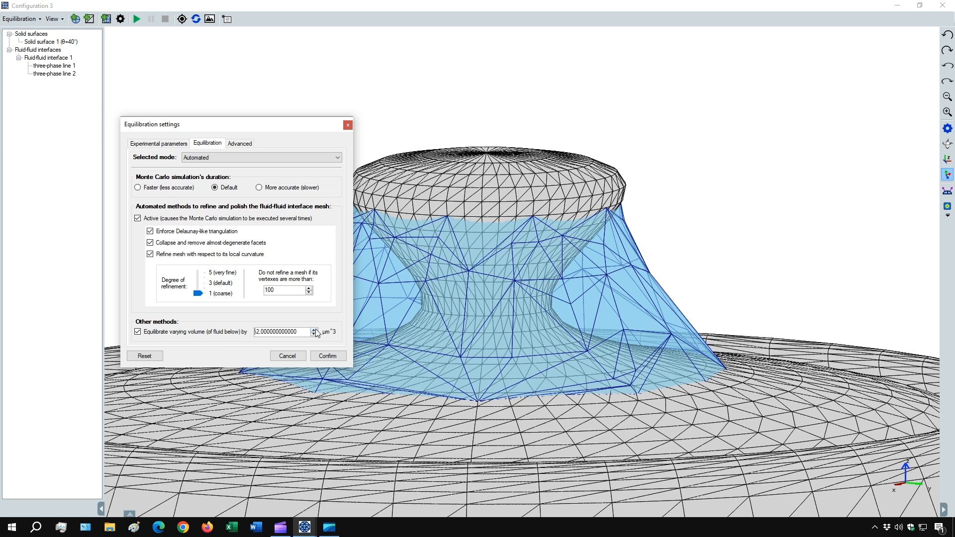
pyautogui.click(322, 358)
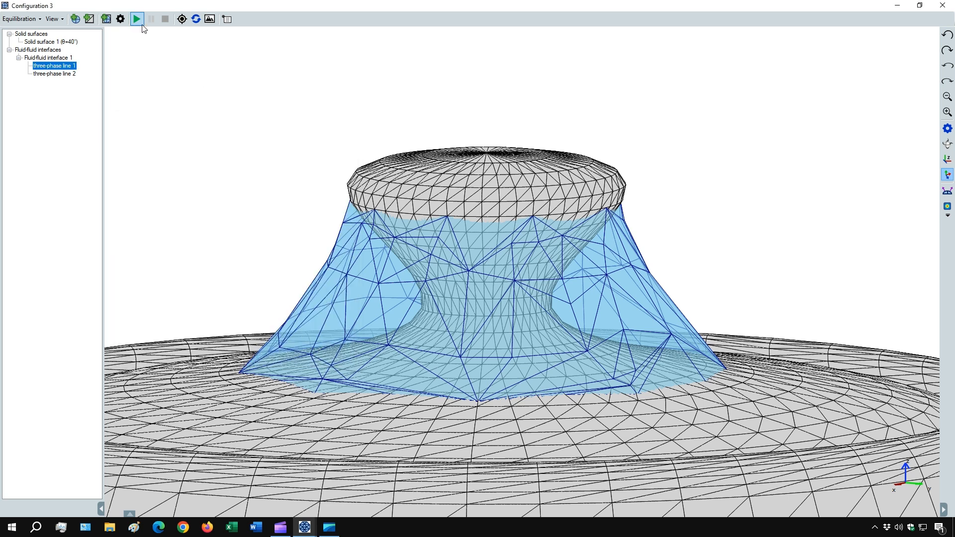
# - Run the equilibration with the reduced volume variation, view the interface around the knob from above, and stop the run
pyautogui.click(137, 19)
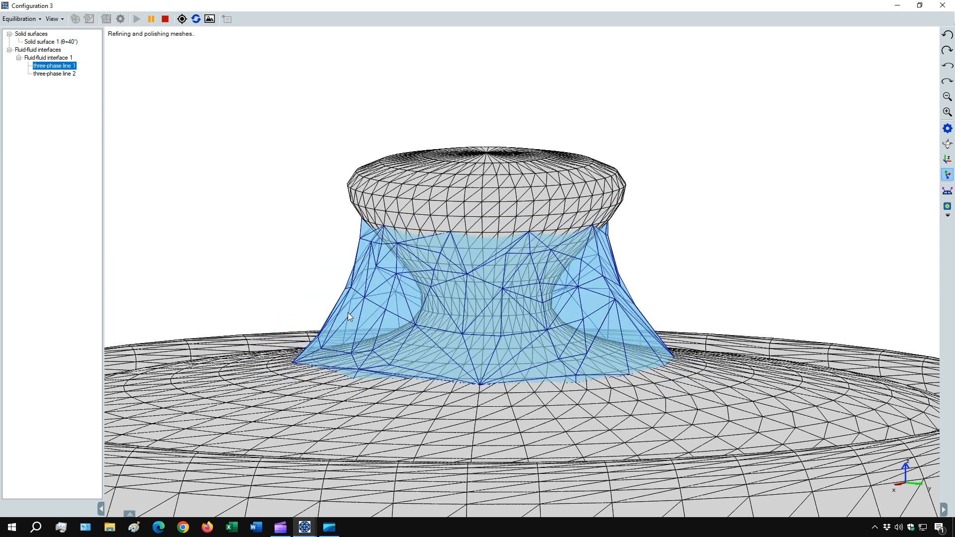
pyautogui.moveTo(449, 380); pyautogui.dragTo(485, 374)
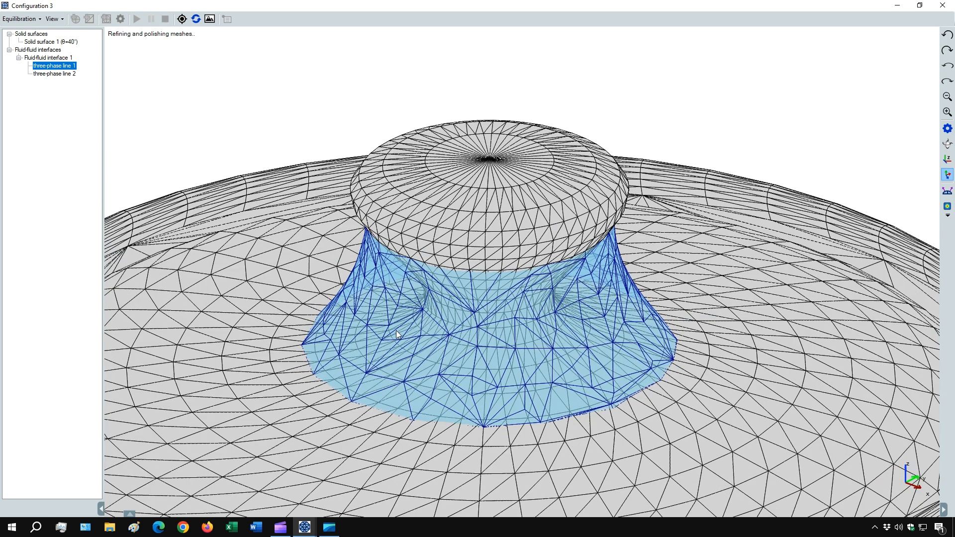
pyautogui.click(166, 19)
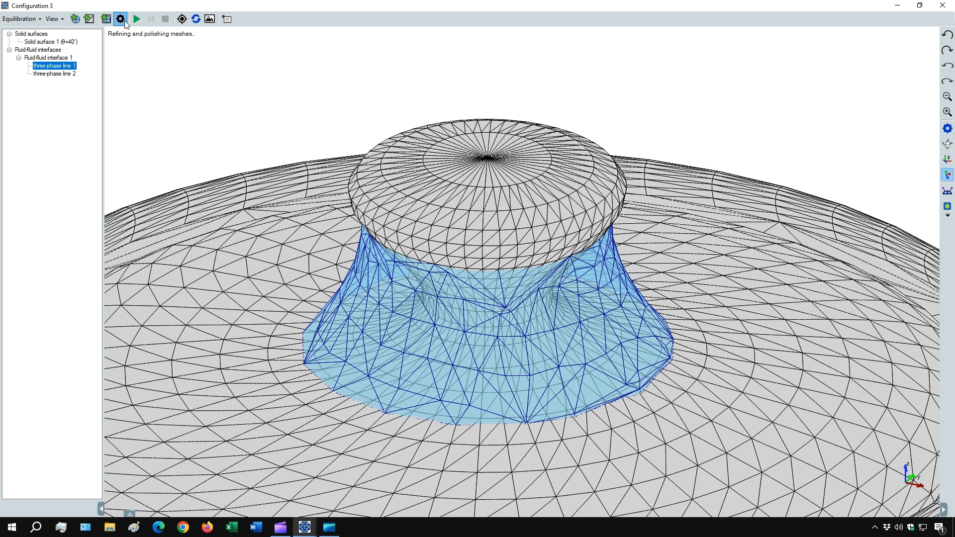
# - Set the equilibration's degree of refinement to 4 and its vertex limit to 2000, and disable the varying volume
pyautogui.click(120, 19)
pyautogui.moveTo(94, 195); pyautogui.dragTo(96, 180)
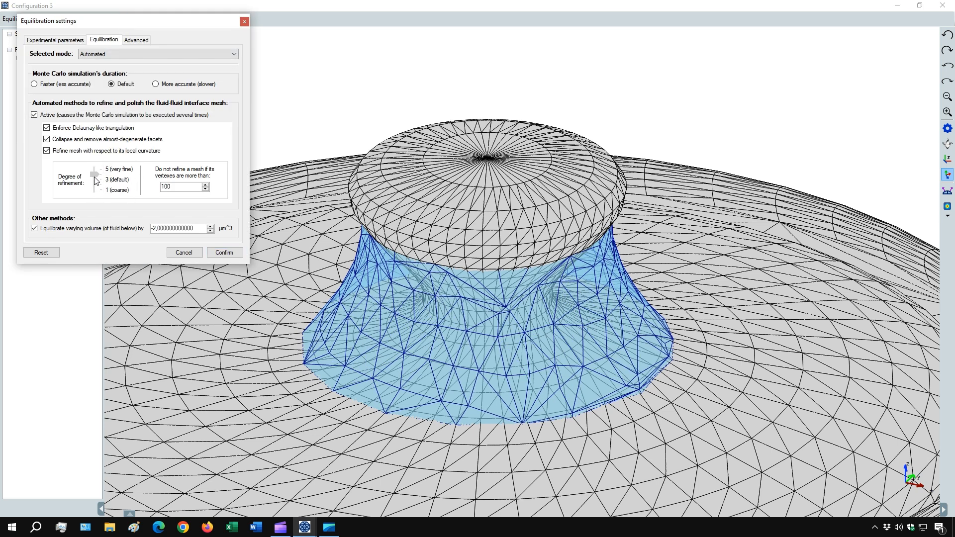
pyautogui.doubleClick(173, 185)
pyautogui.write('2000')
pyautogui.click(83, 229)
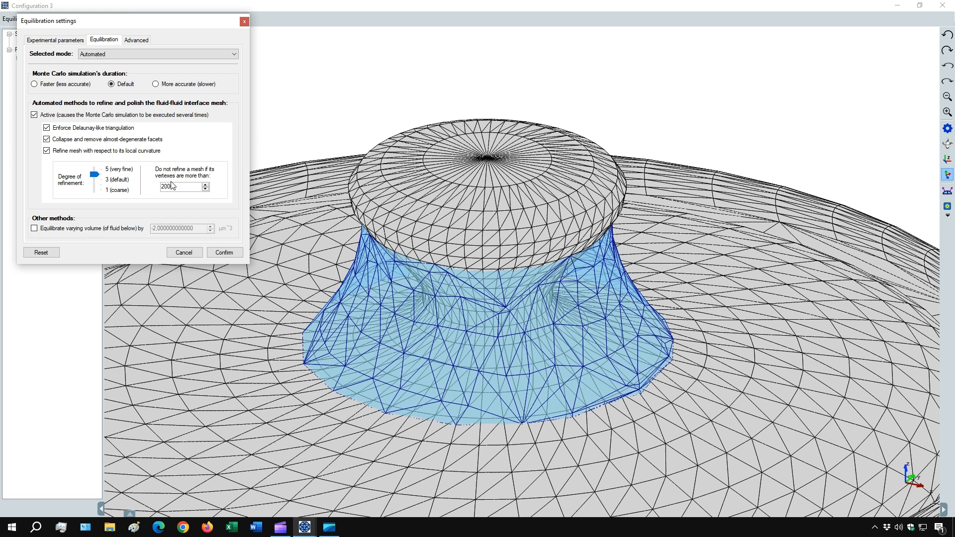
pyautogui.click(222, 252)
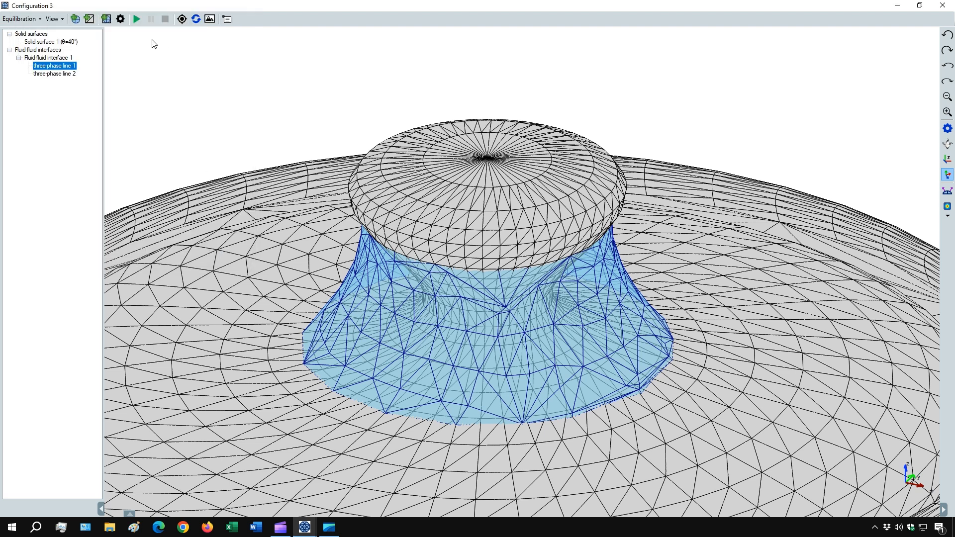
# - Run the fixed-volume equilibration with the finer mesh settings and inspect the refined interface around the knob
pyautogui.click(137, 20)
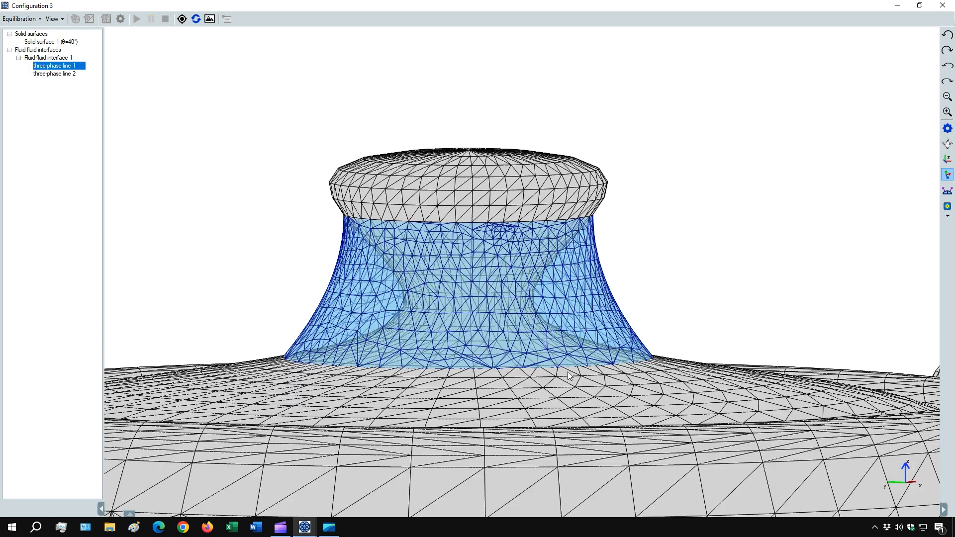
pyautogui.moveTo(463, 365); pyautogui.dragTo(527, 387)
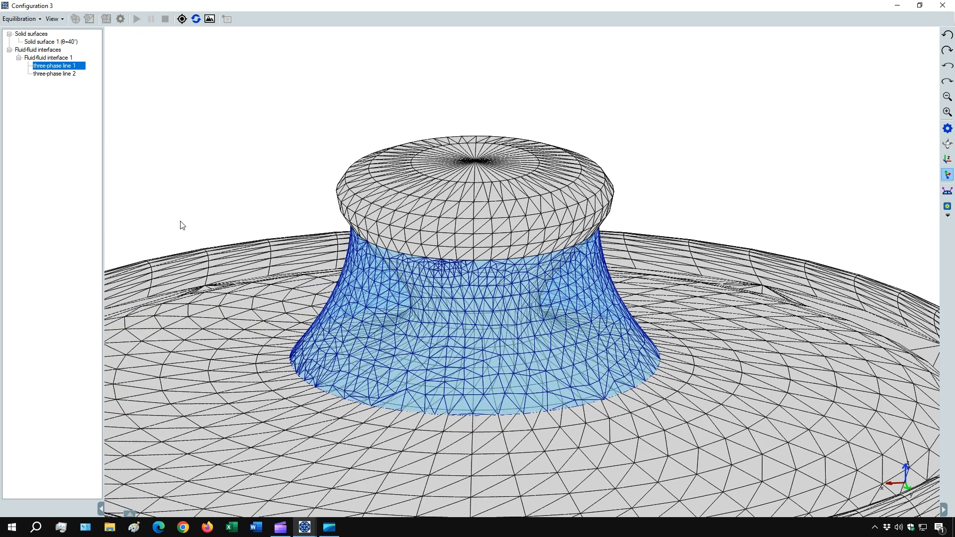